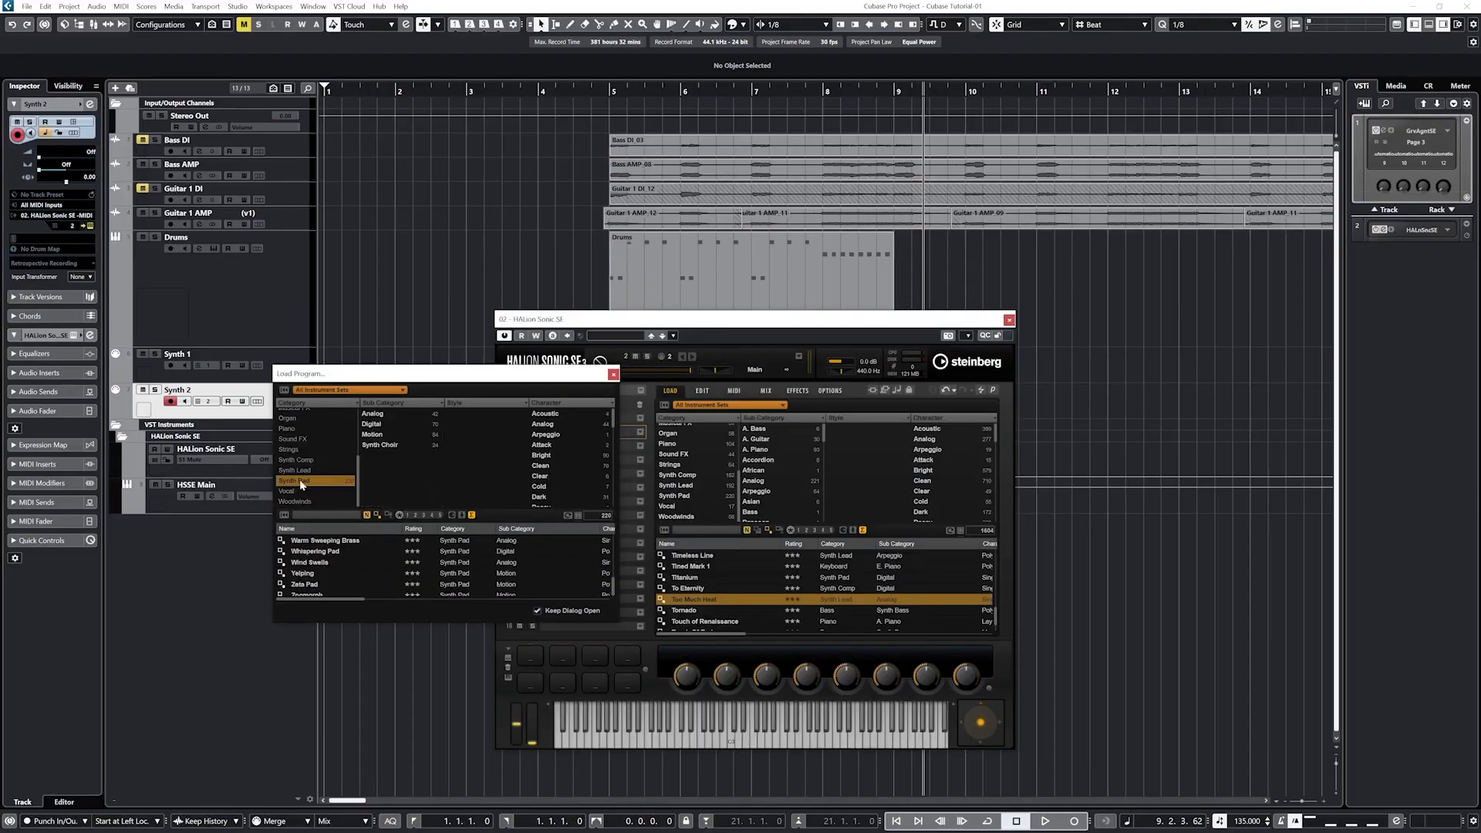
Step: Load the Soft Slide program into HALion slot 2 and set that slot's output to Out 2
double_click(316, 563)
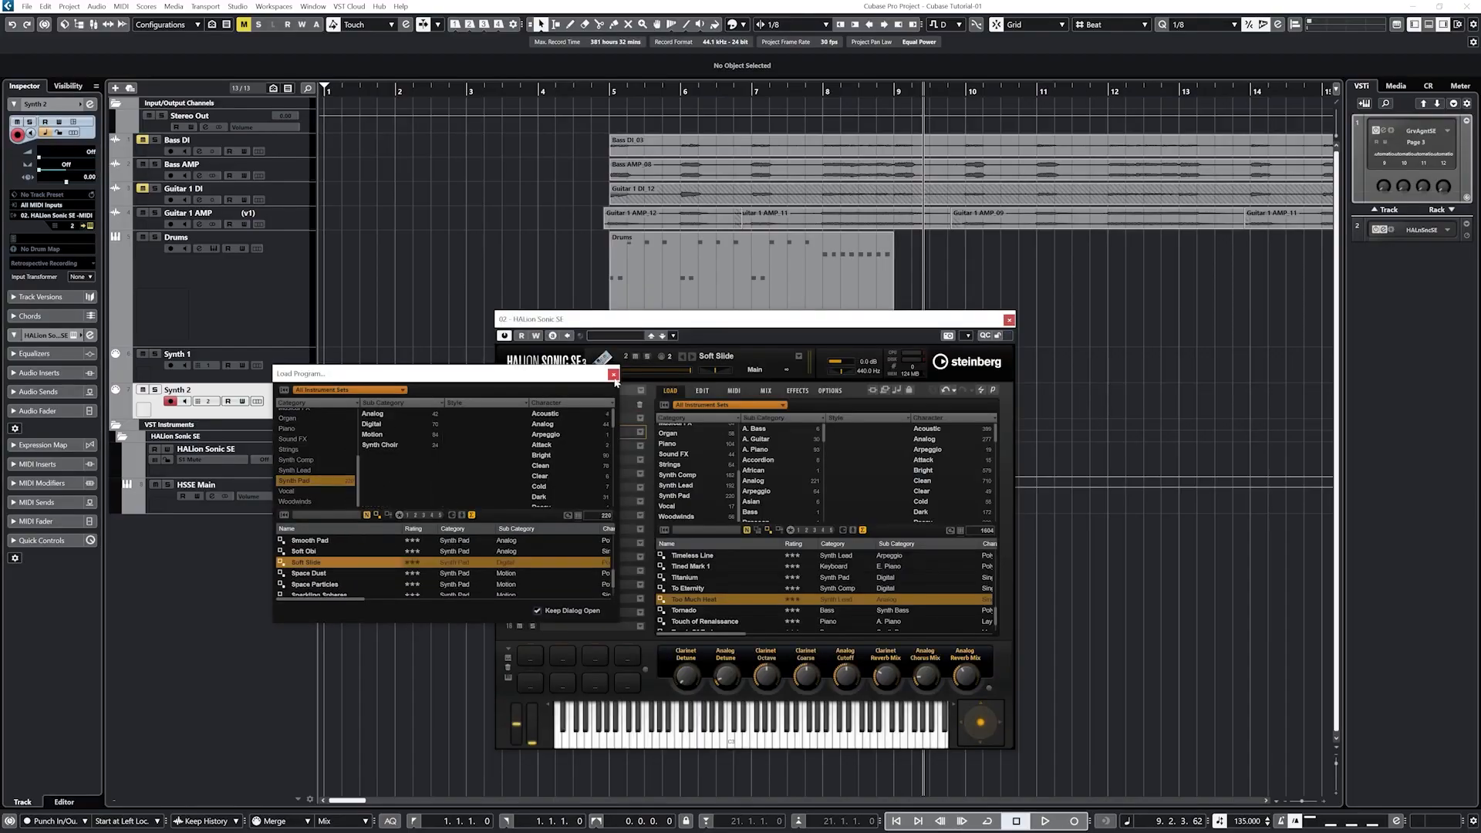
left_click(613, 375)
left_click(716, 199)
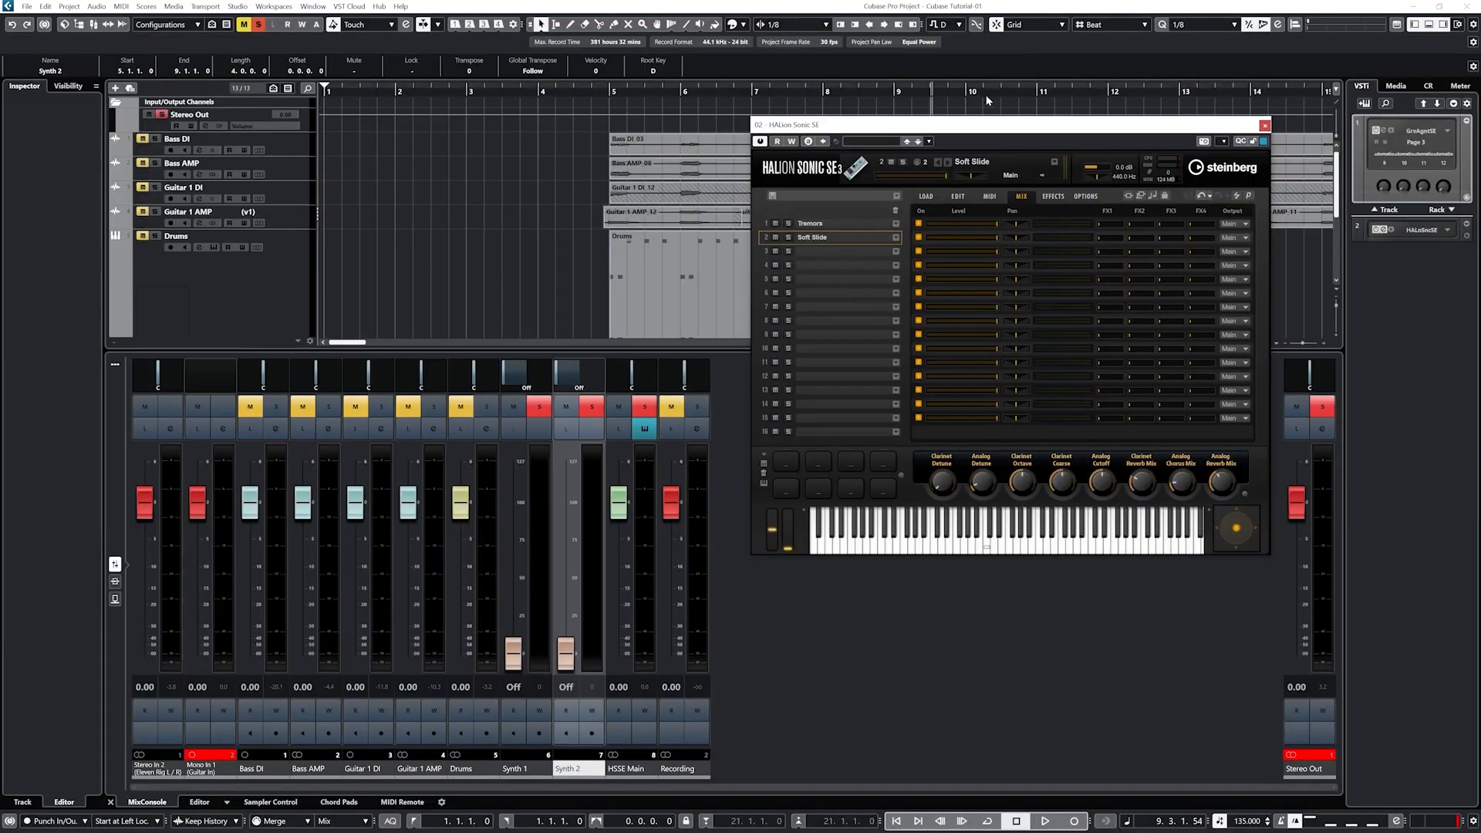
left_click(1233, 238)
left_click(1250, 266)
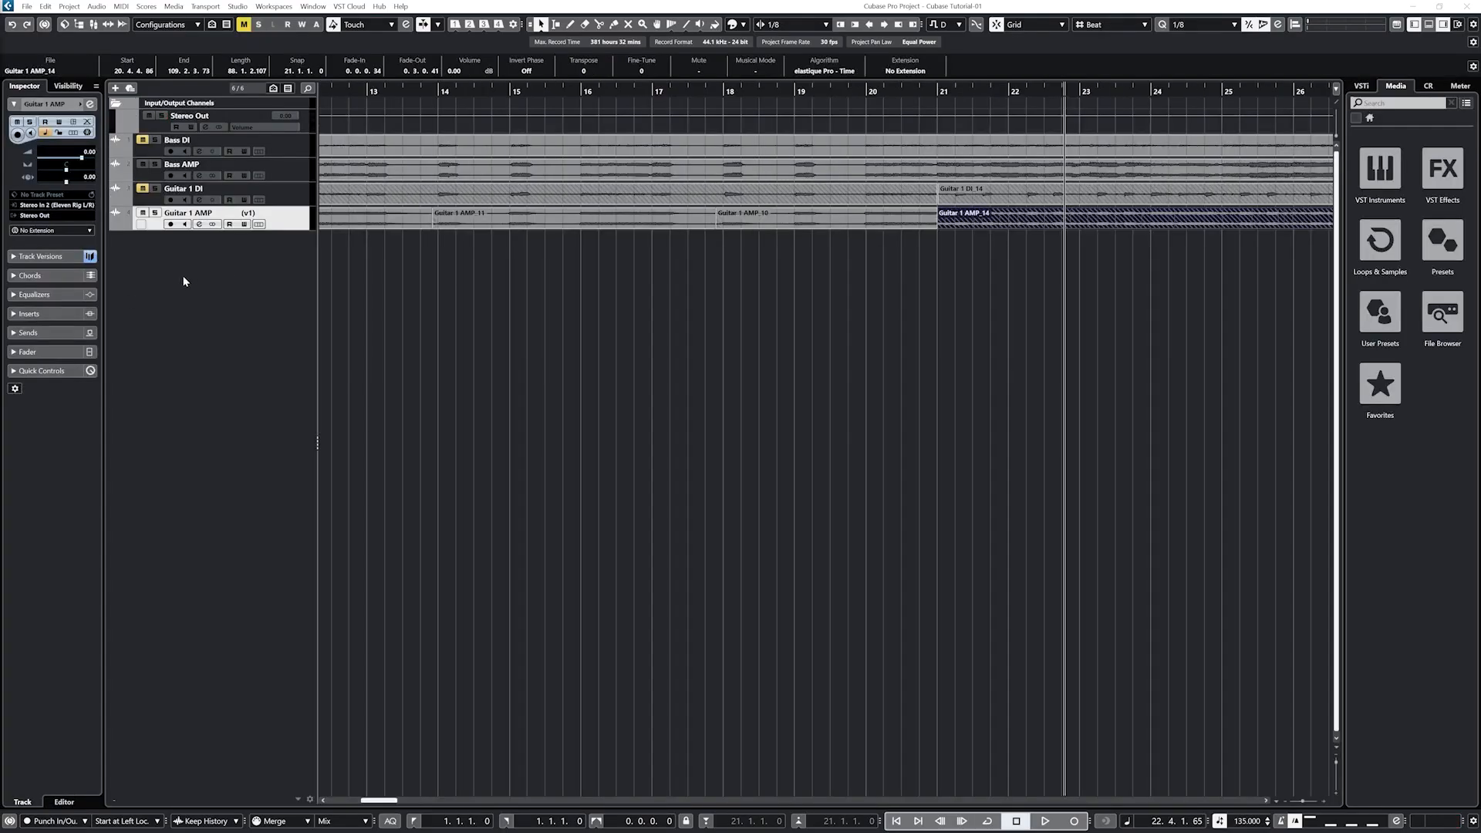
Step: Right-click the empty track-list area to show the add-track menu
right_click(184, 281)
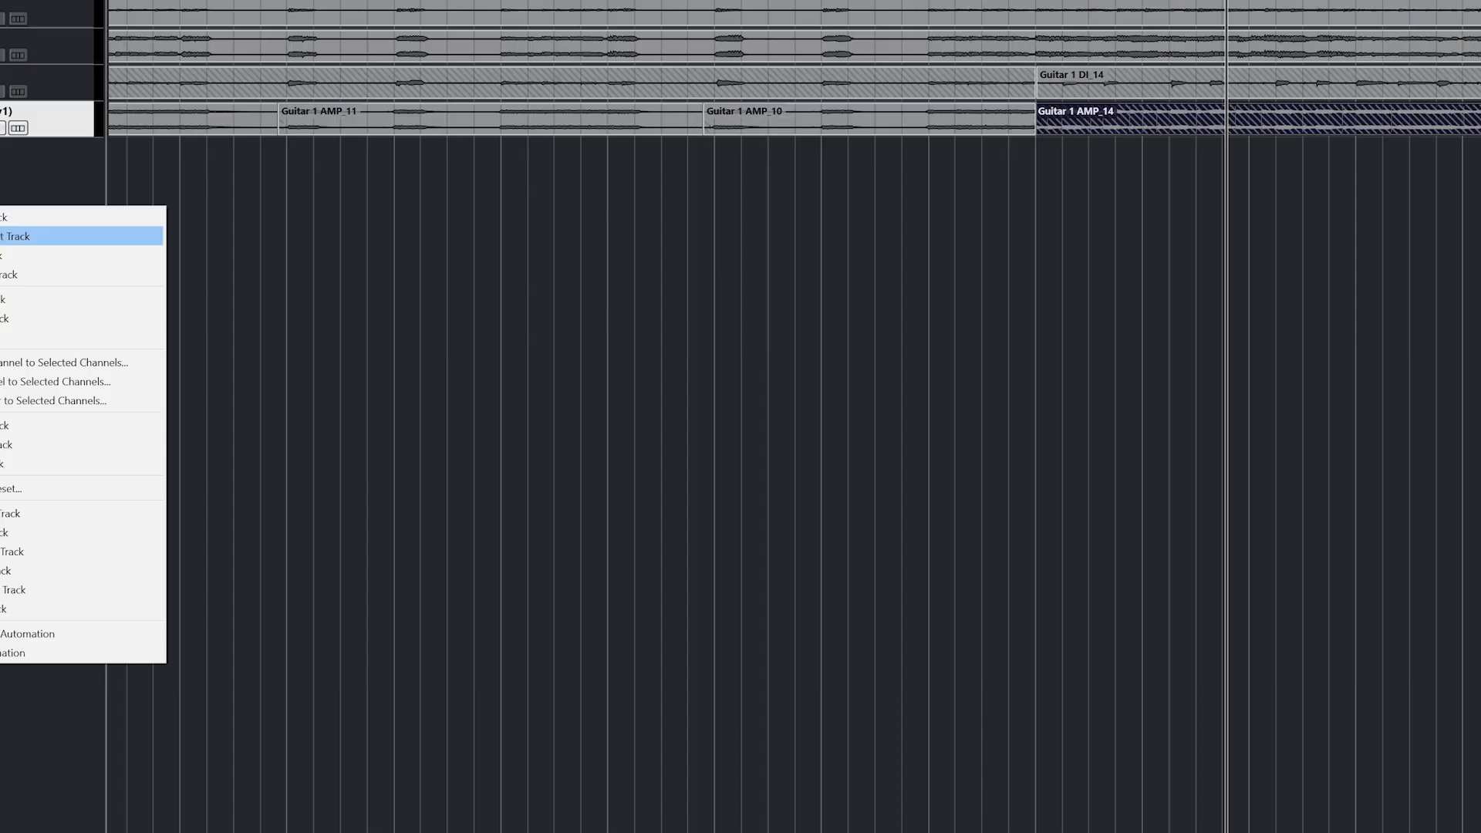
Step: Create an instrument track named Drums that uses Groove Agent SE
left_click(231, 176)
left_click(807, 397)
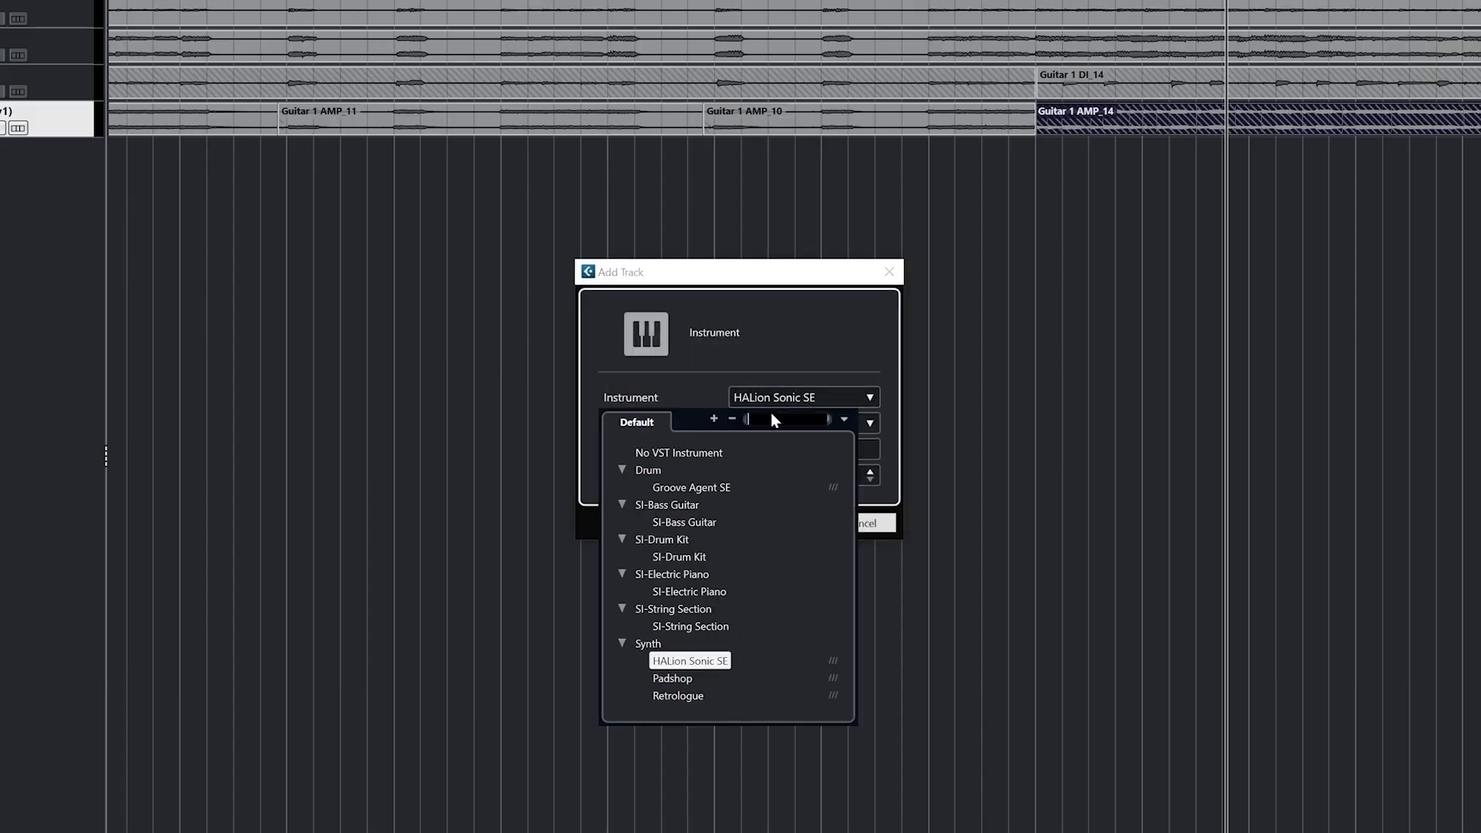
left_click(687, 488)
left_click(818, 449)
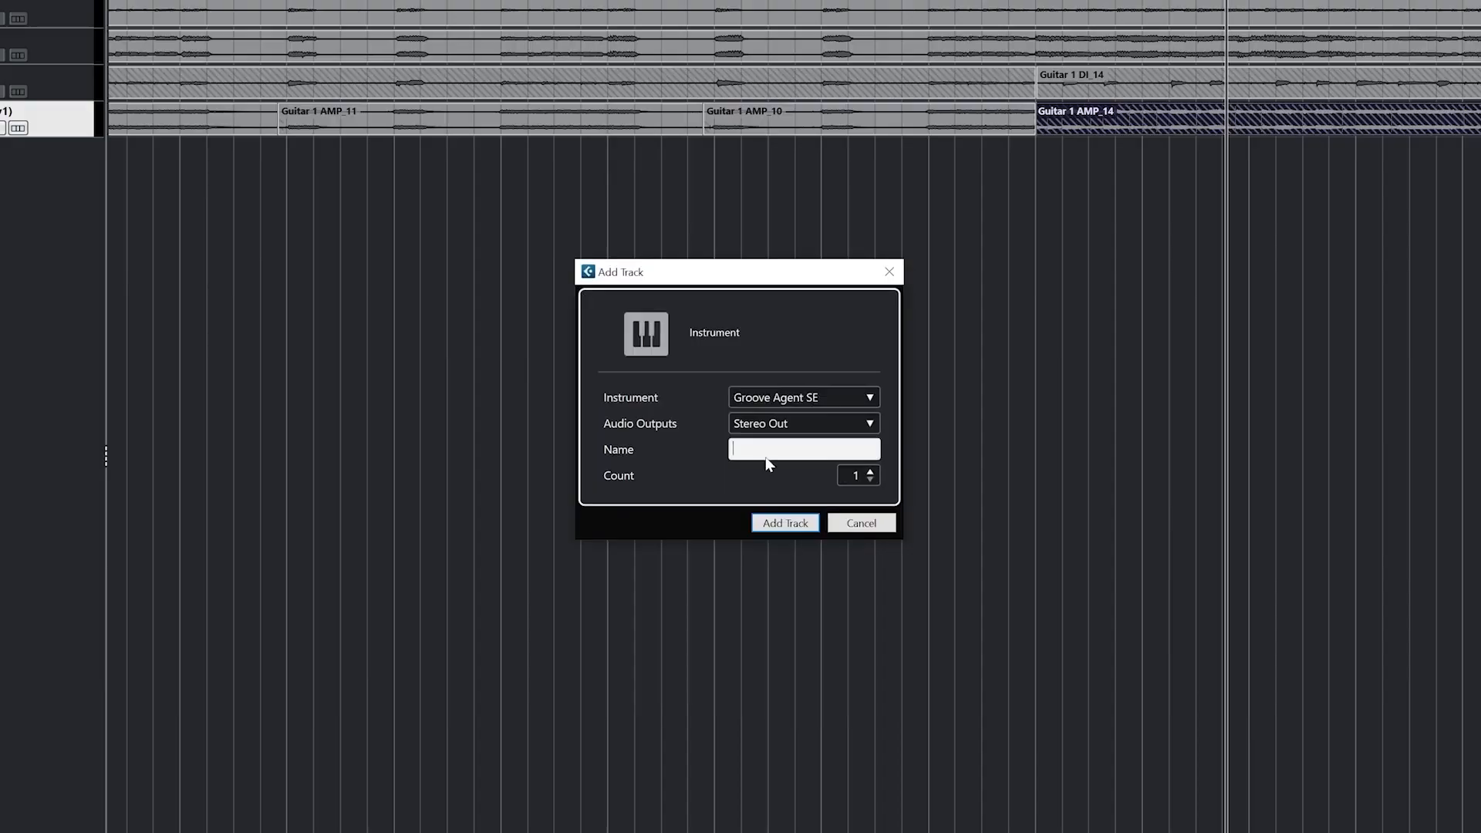
type("Drums")
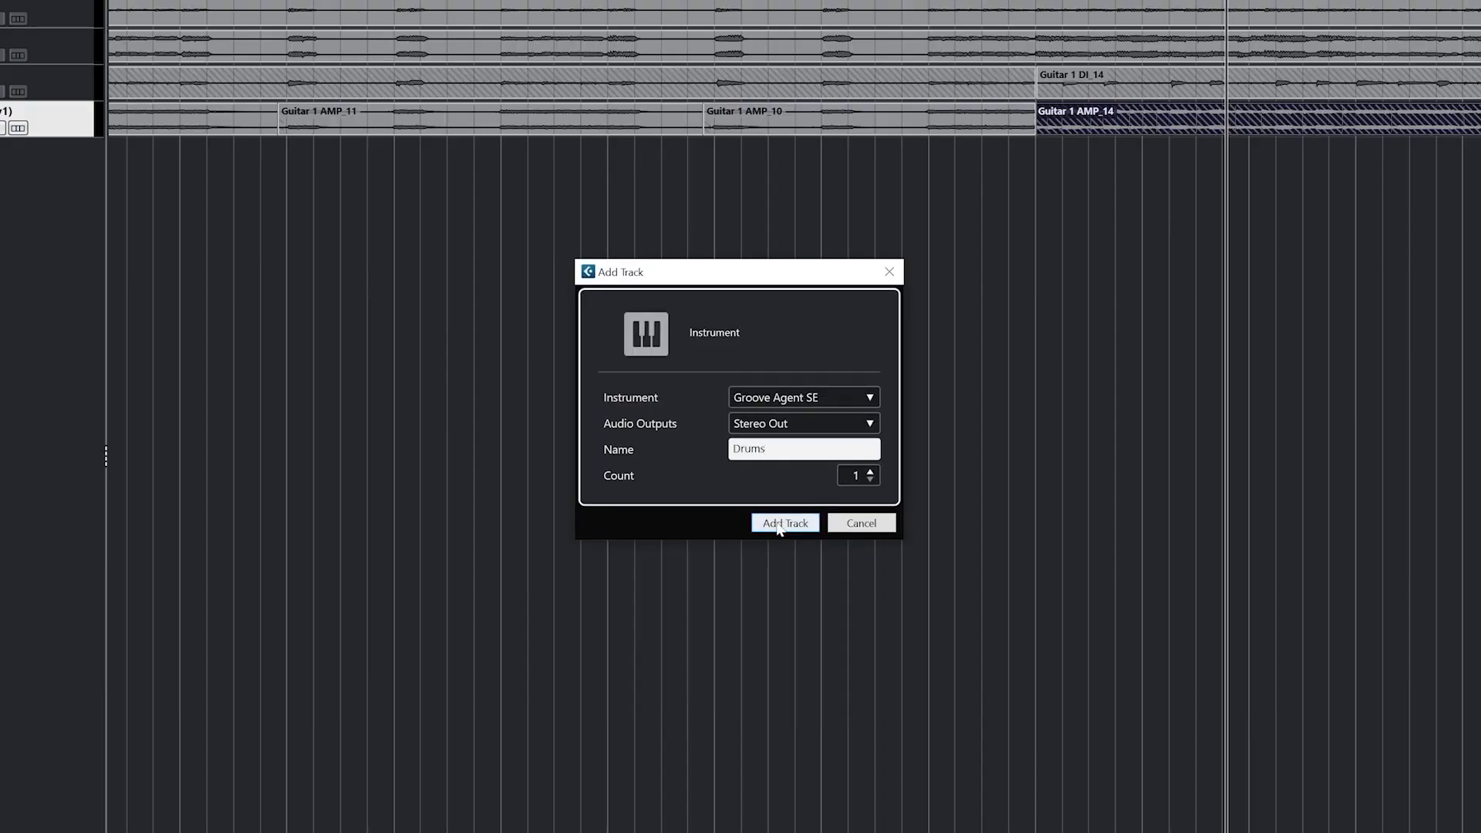
left_click(776, 523)
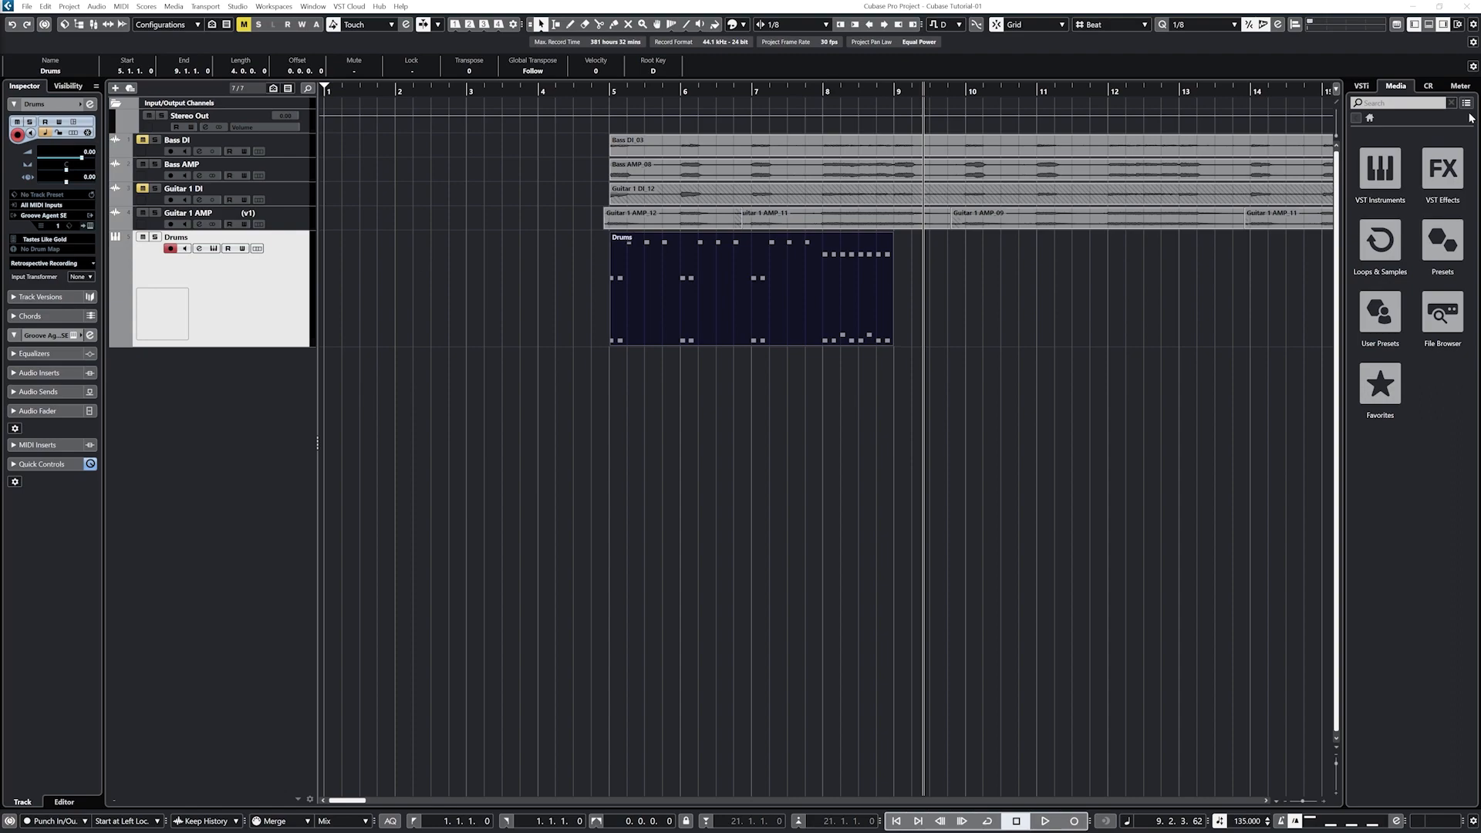
Step: Add HALion Sonic SE to the VST instrument rack in the right zone
left_click(1361, 86)
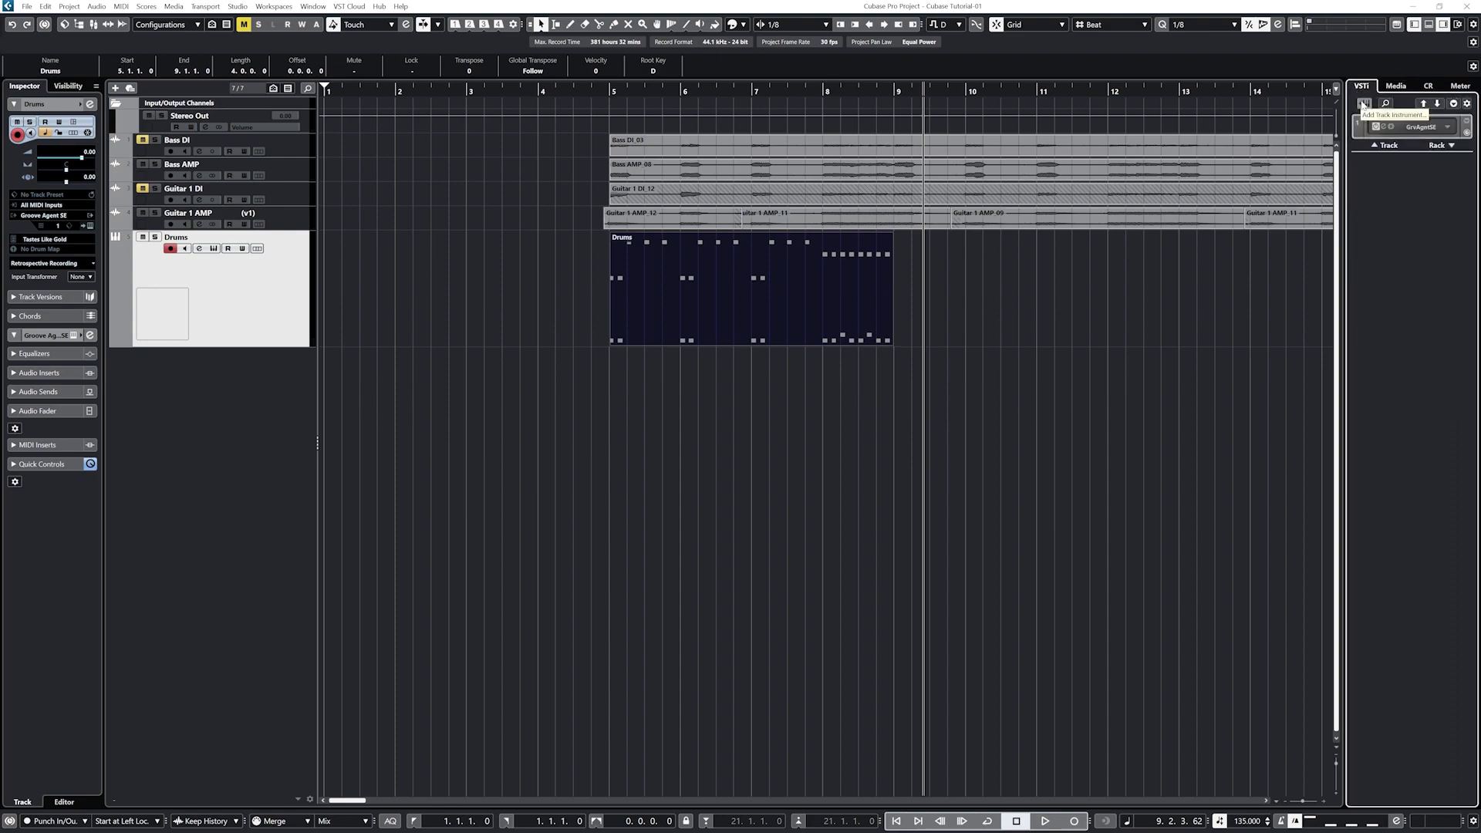
right_click(1409, 186)
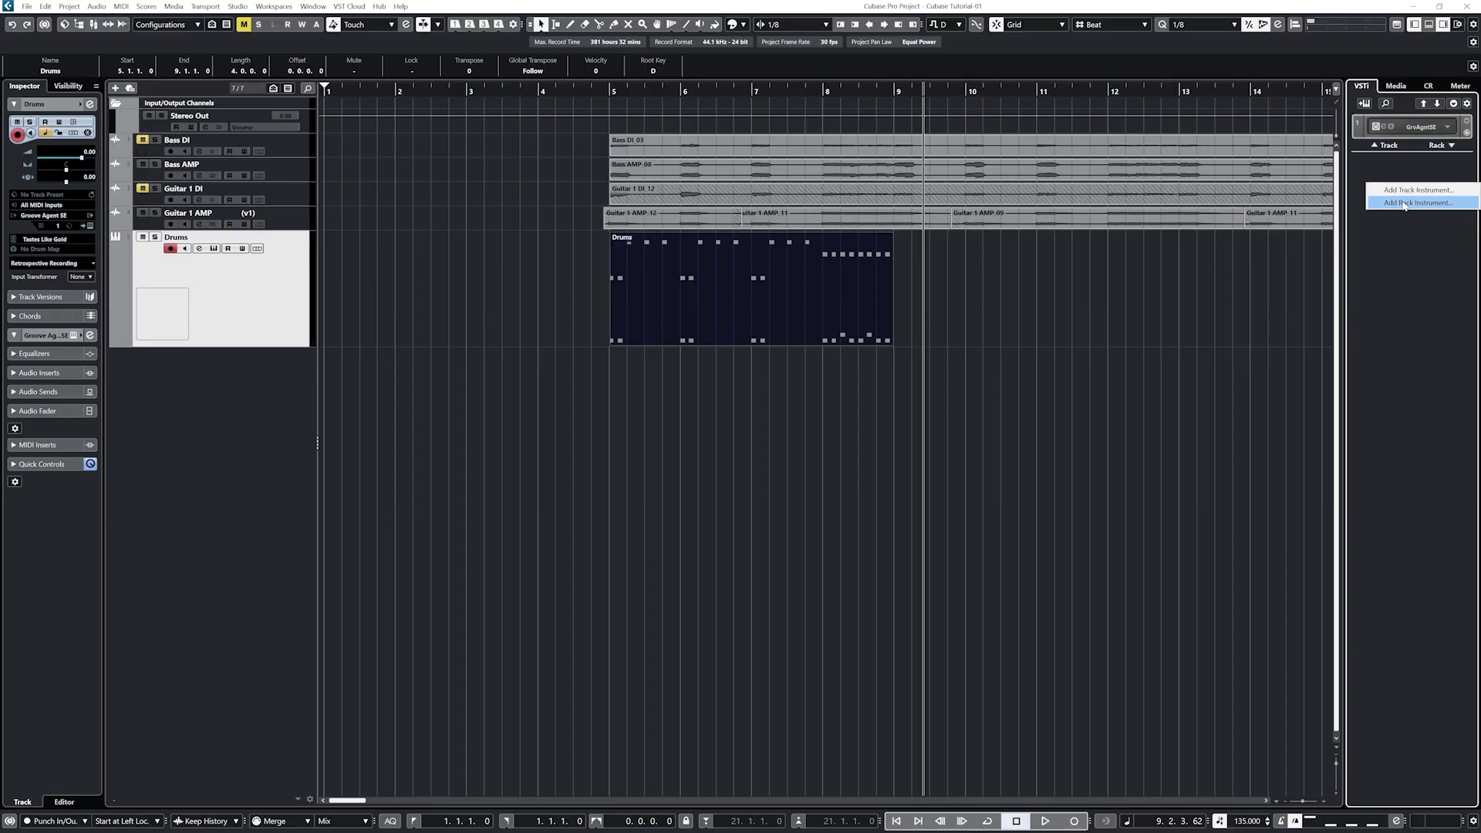
left_click(1405, 204)
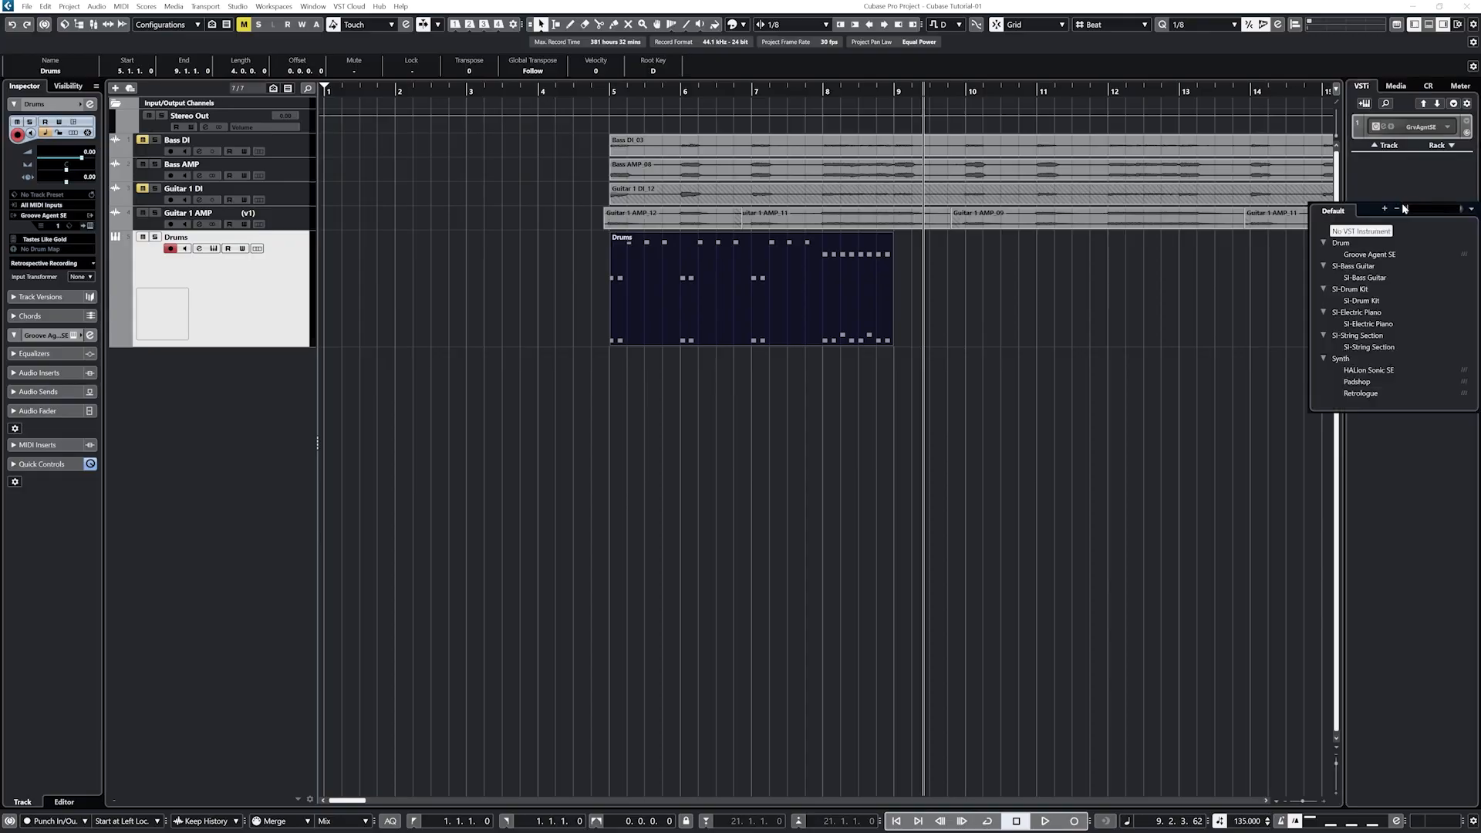
left_click(1369, 370)
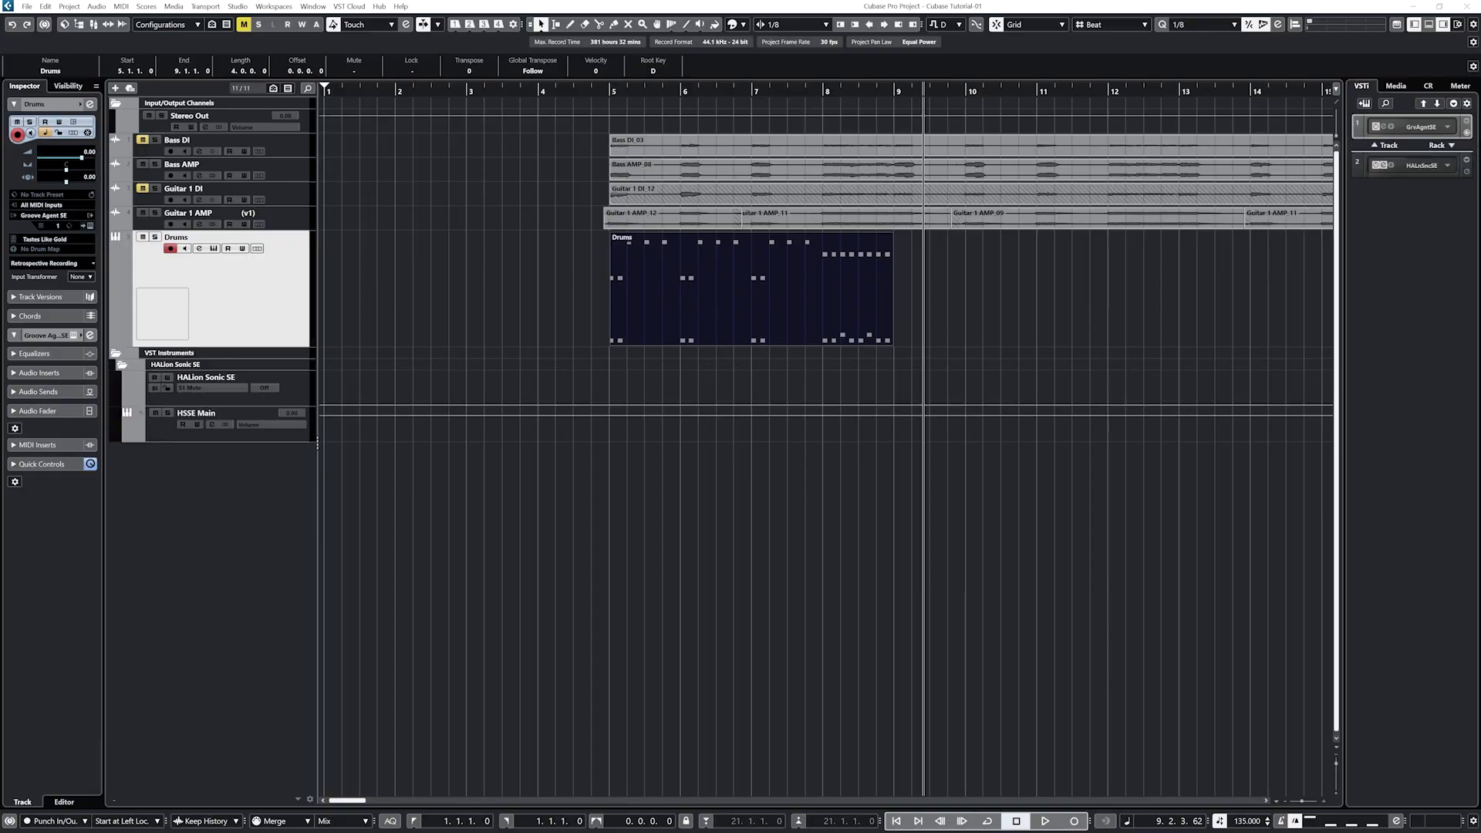
Step: Add two MIDI tracks named Synth, creating Synth 1 and Synth 2
left_click(1009, 319)
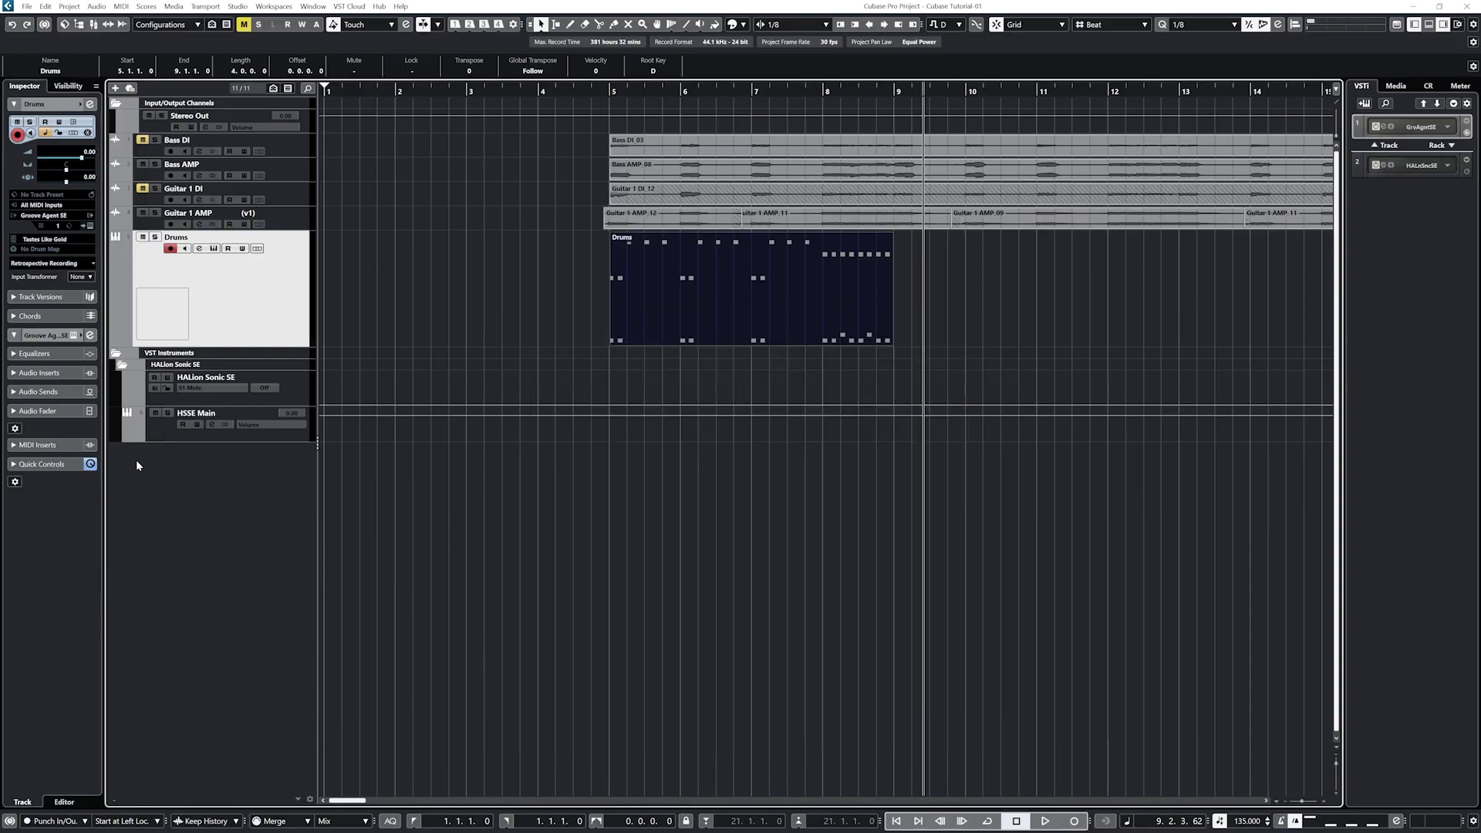
right_click(166, 489)
left_click(222, 522)
type("Synt")
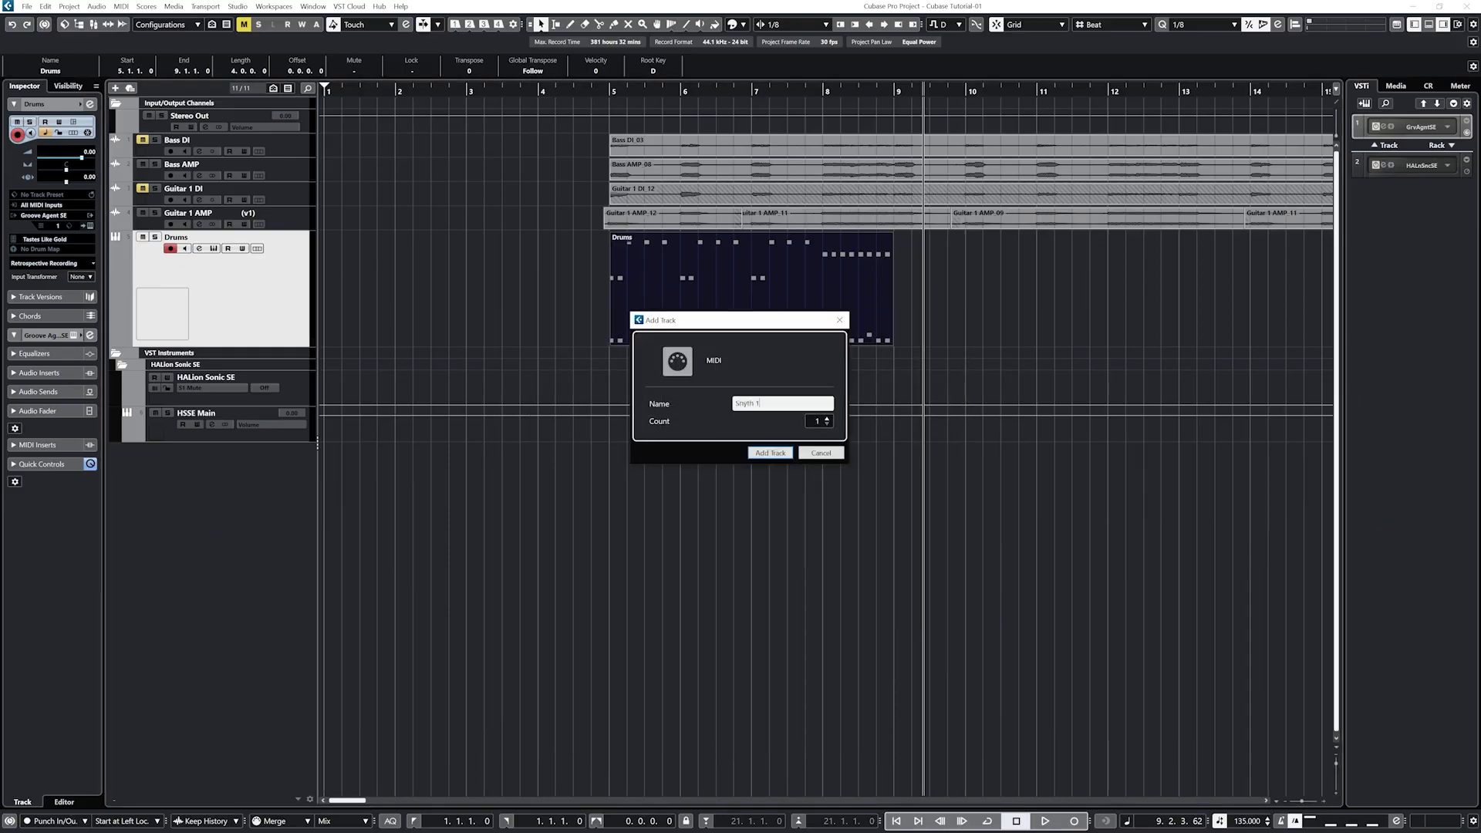
type("h")
key("Return")
right_click(175, 512)
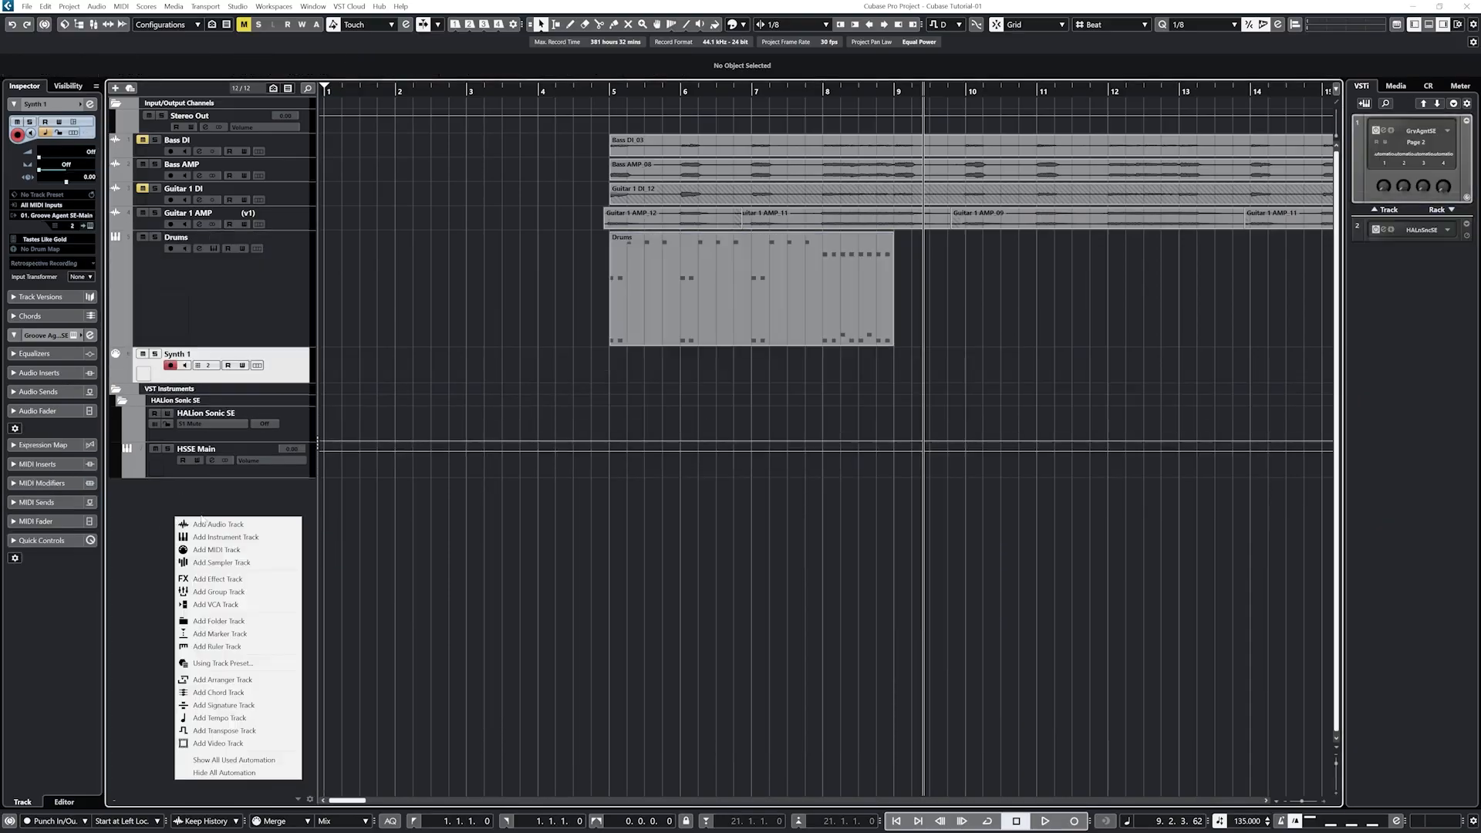
left_click(224, 552)
type("Synth 2")
key("Return")
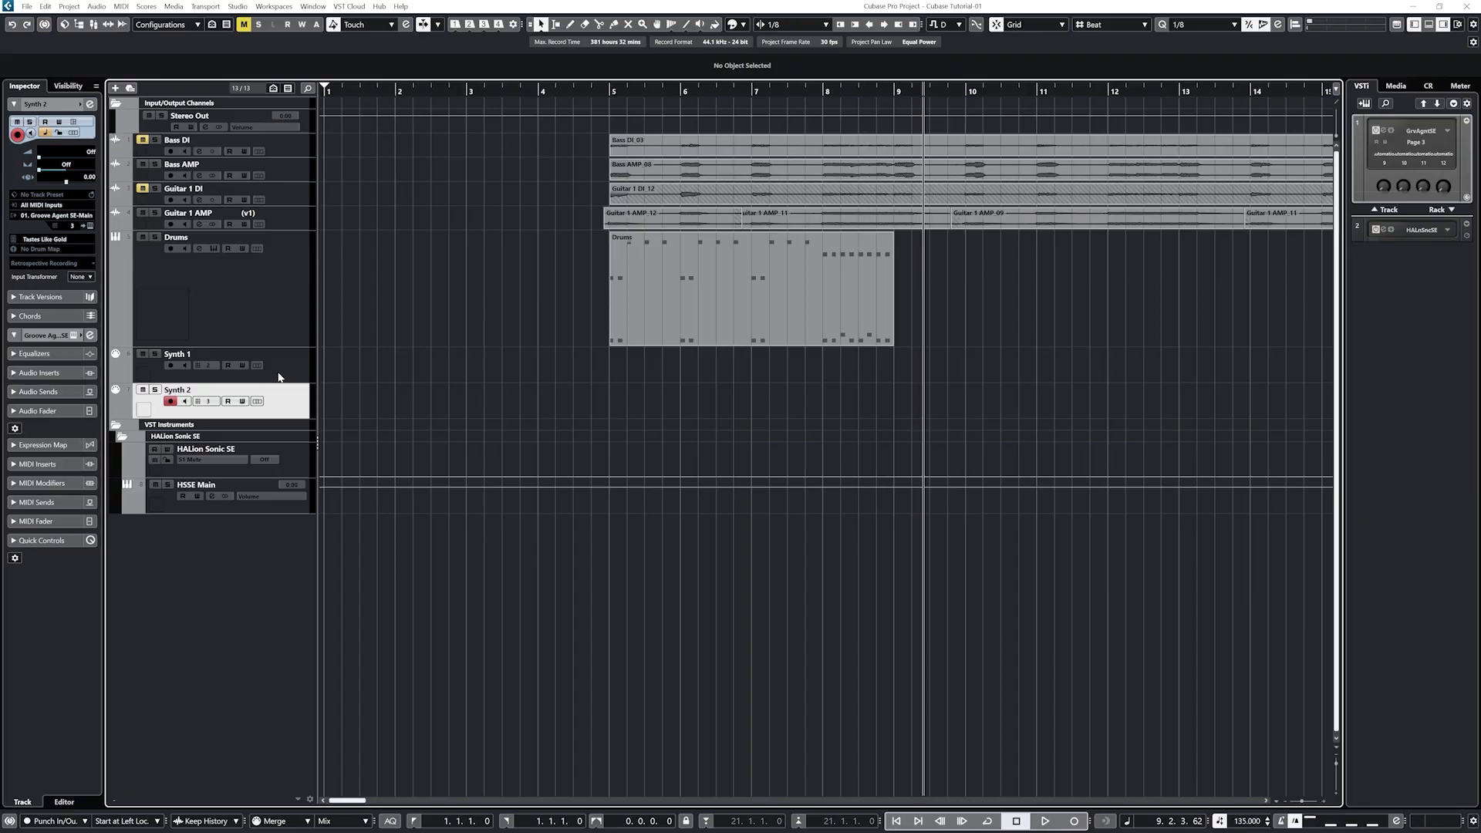
Step: Route Synth 1's output to HALion Sonic SE on MIDI channel 1
left_click(257, 374)
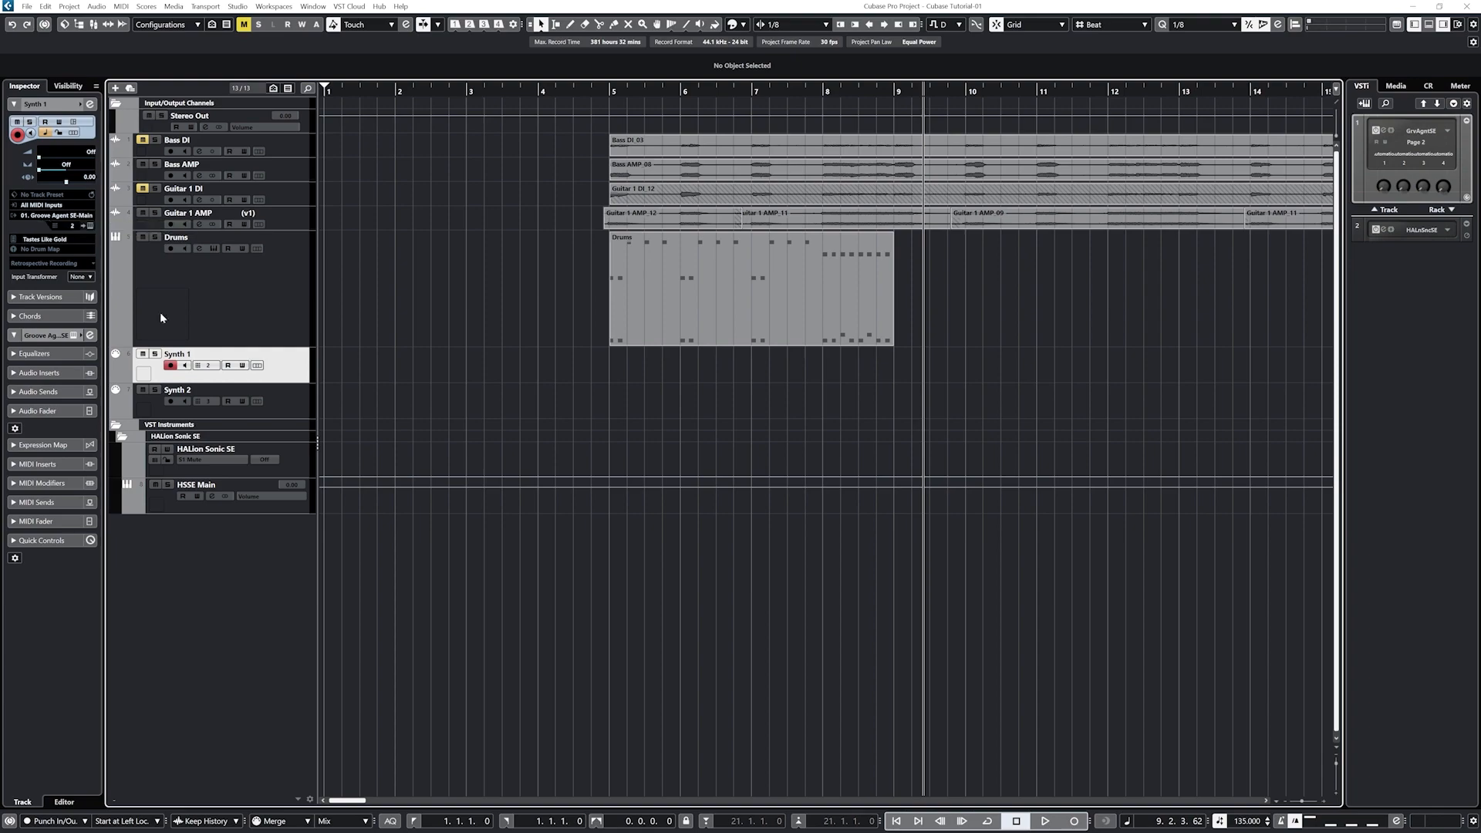
left_click(278, 400)
left_click(282, 378)
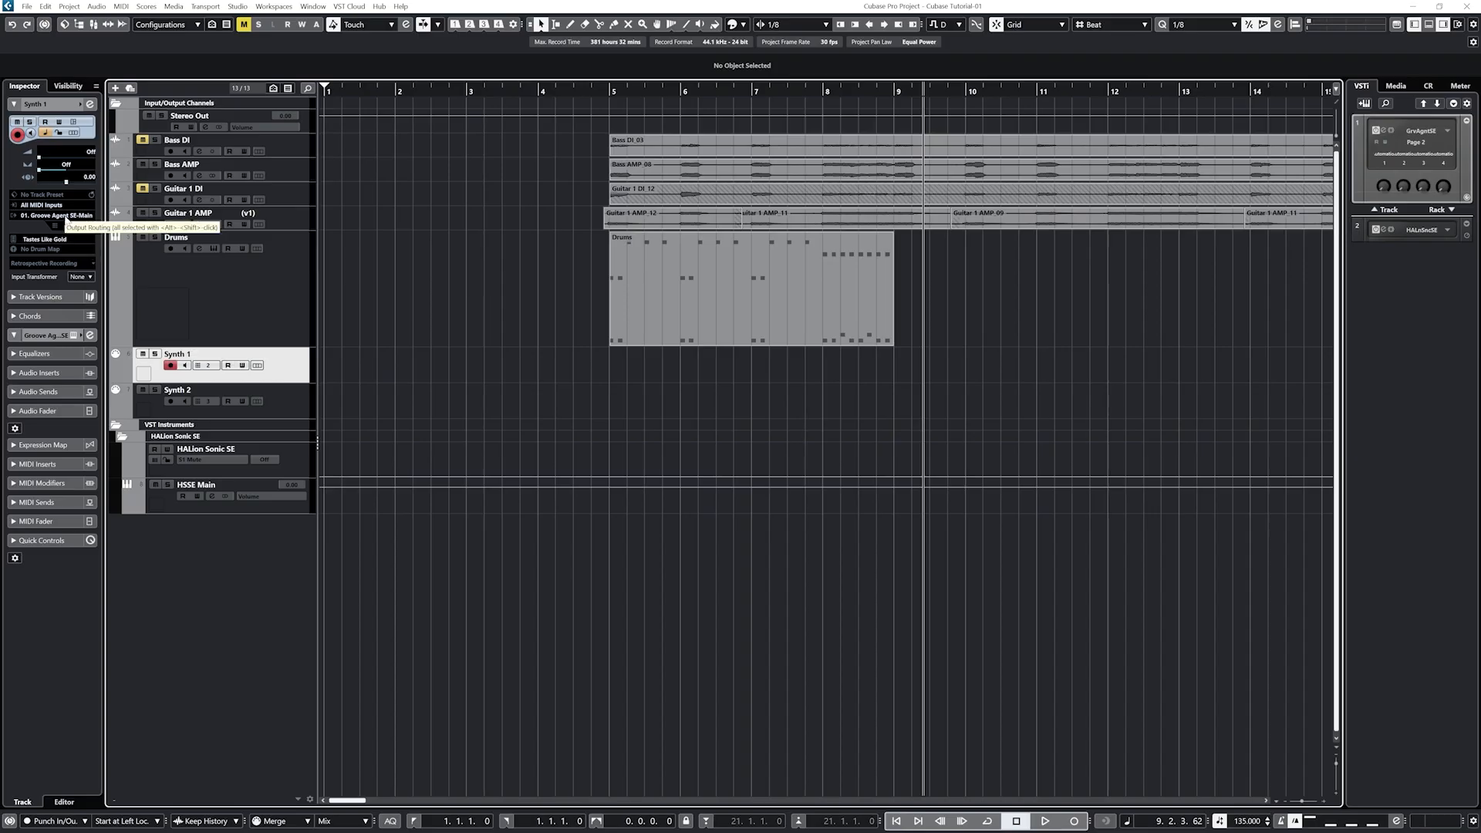
left_click(64, 216)
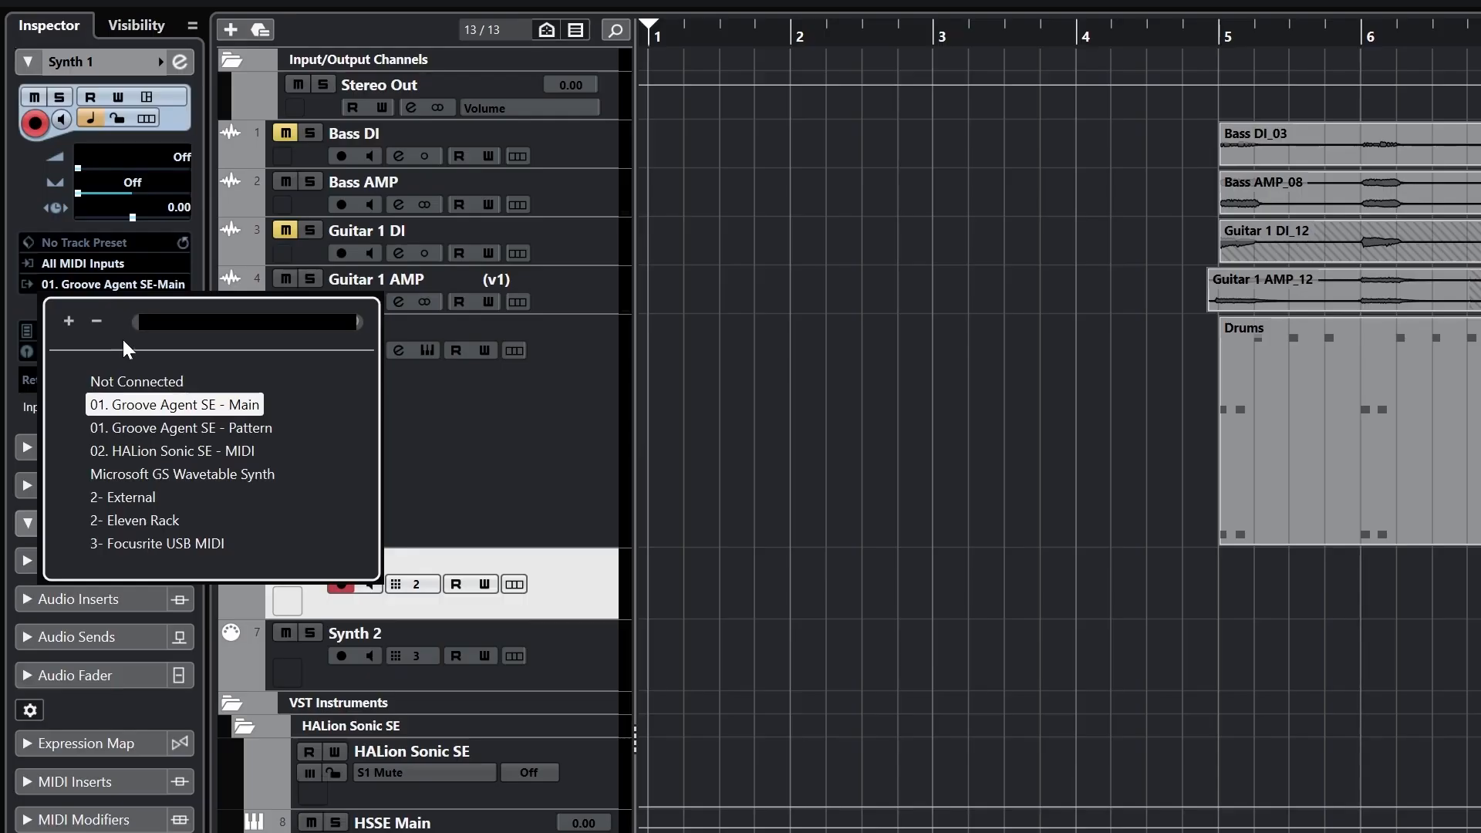
left_click(146, 455)
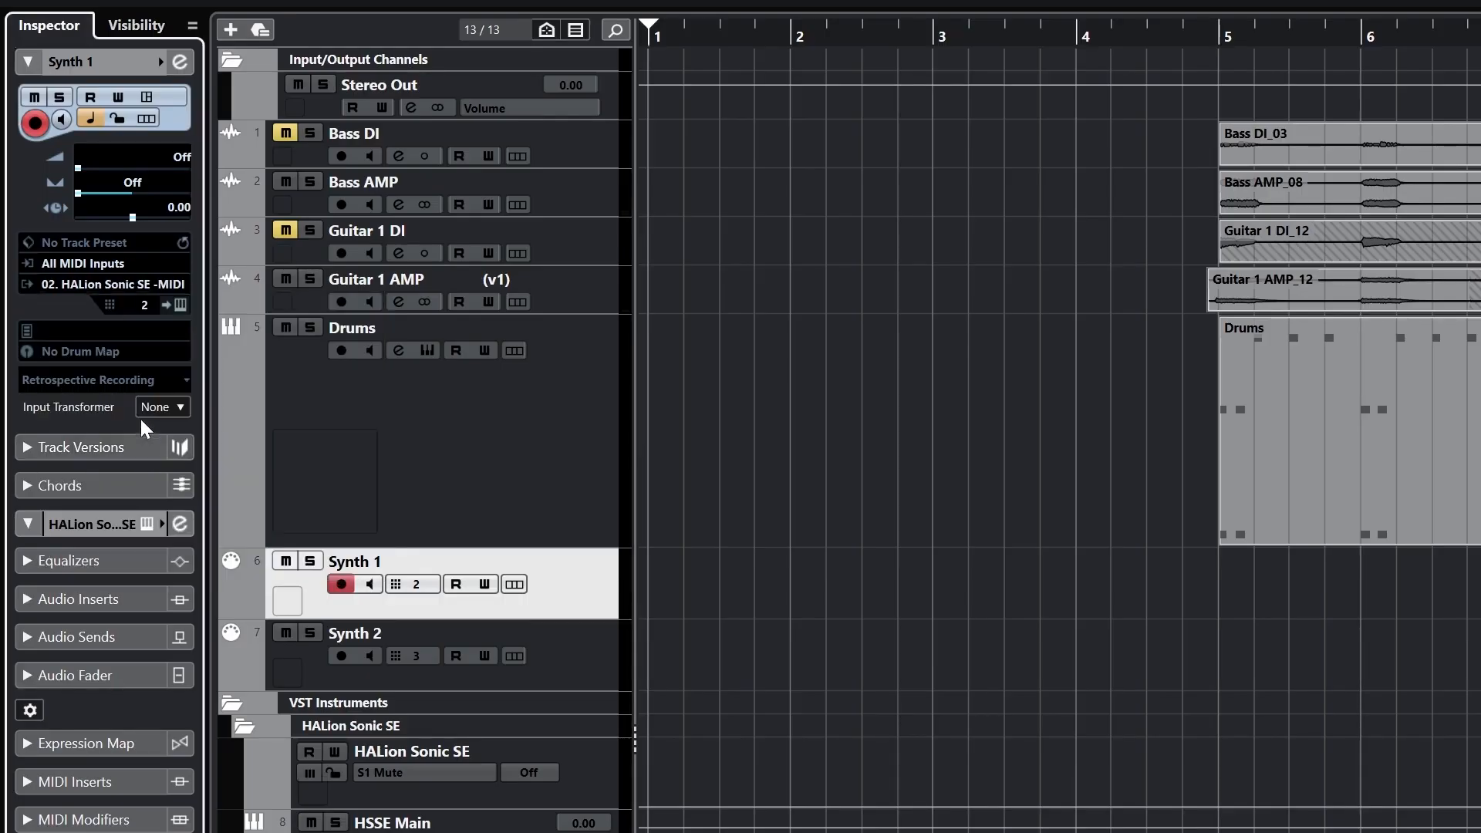
left_click(146, 305)
left_click(154, 353)
Step: Route Synth 2's output to HALion Sonic SE on MIDI channel 2
left_click(548, 652)
left_click(121, 287)
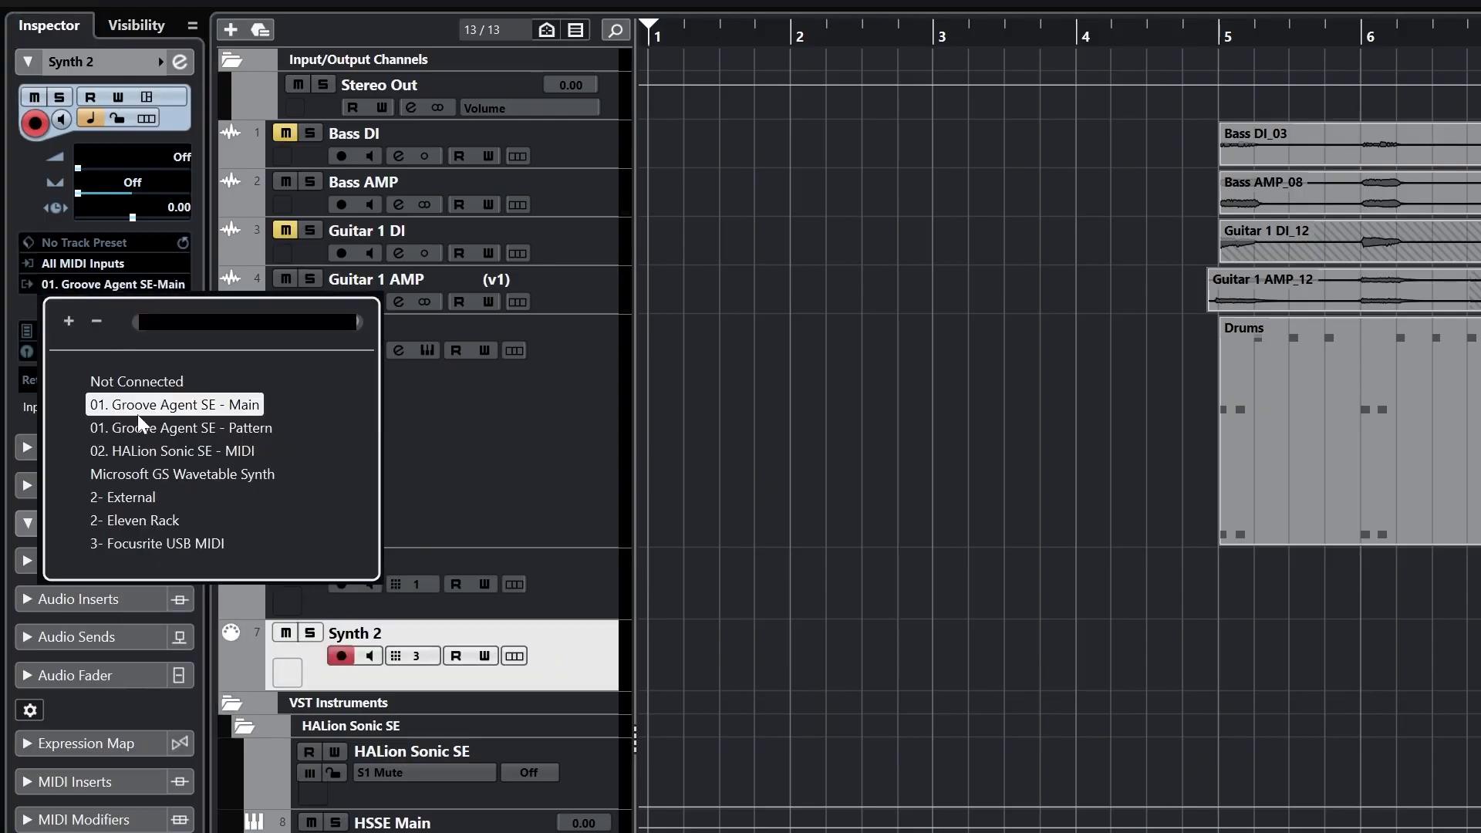
left_click(143, 454)
left_click(143, 305)
left_click(154, 379)
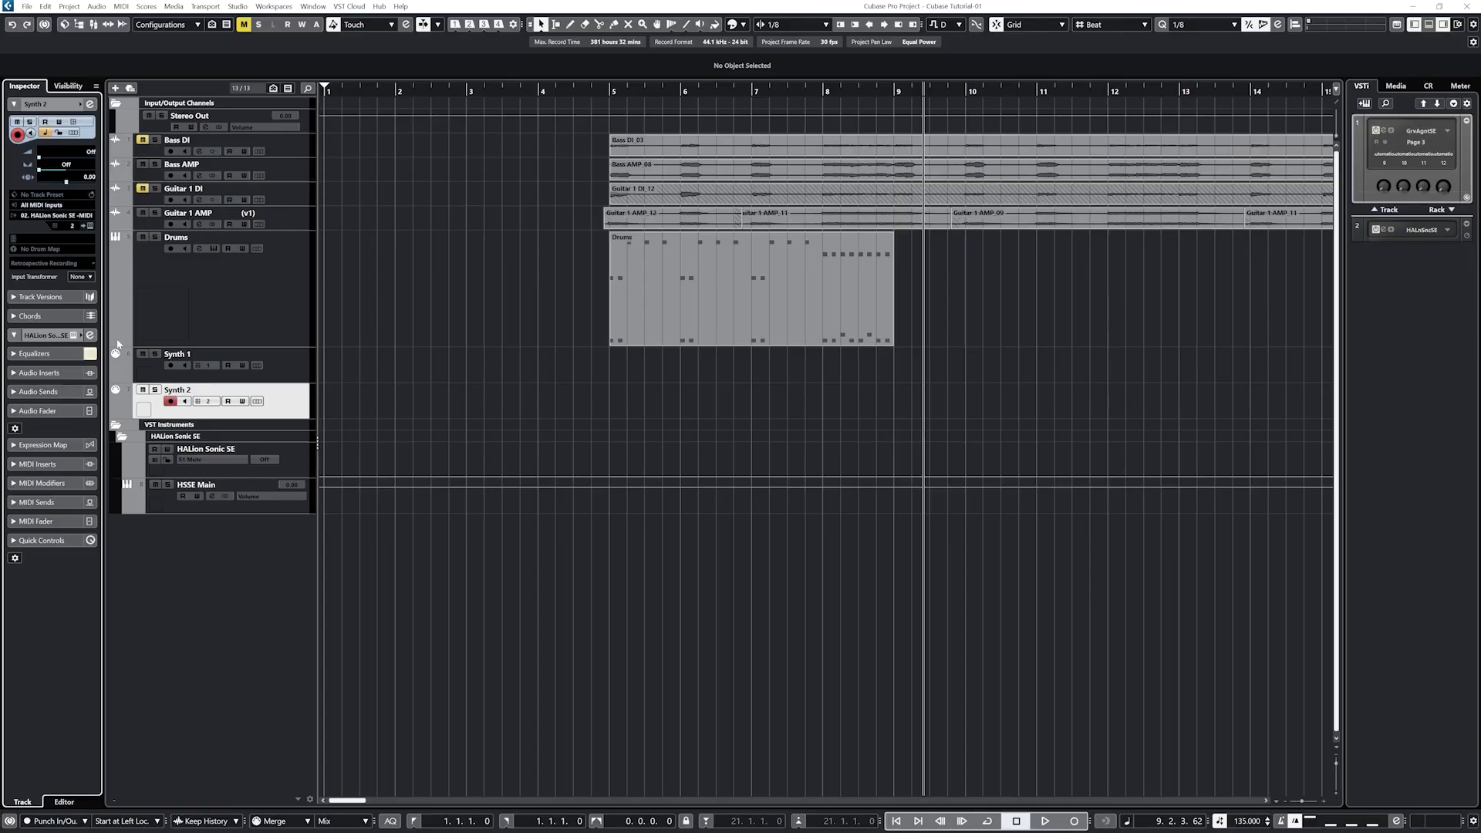
Step: Load the Tremors program into slot 1 of the rack HALion Sonic SE
left_click(1387, 229)
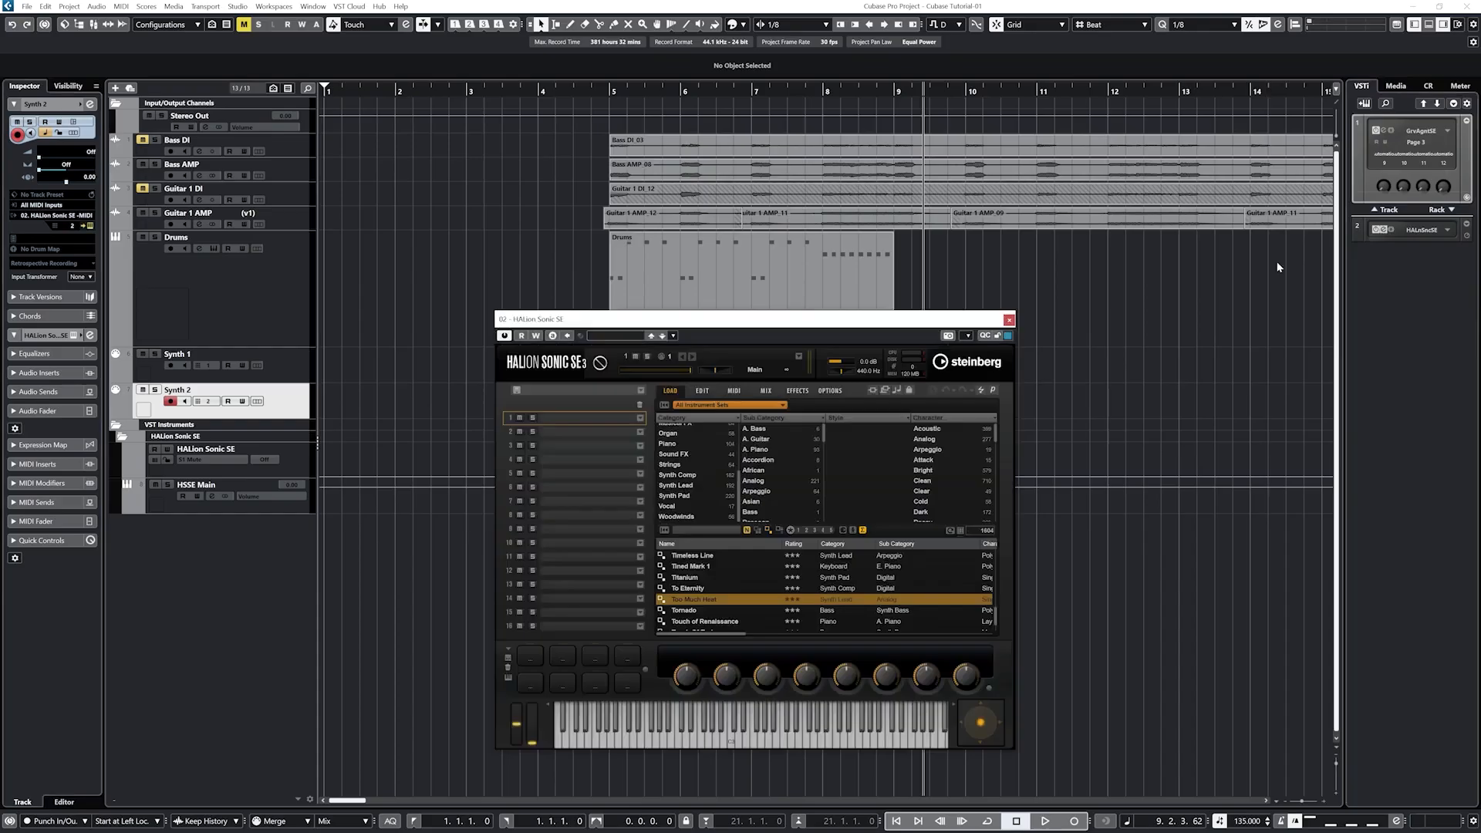
left_click(639, 422)
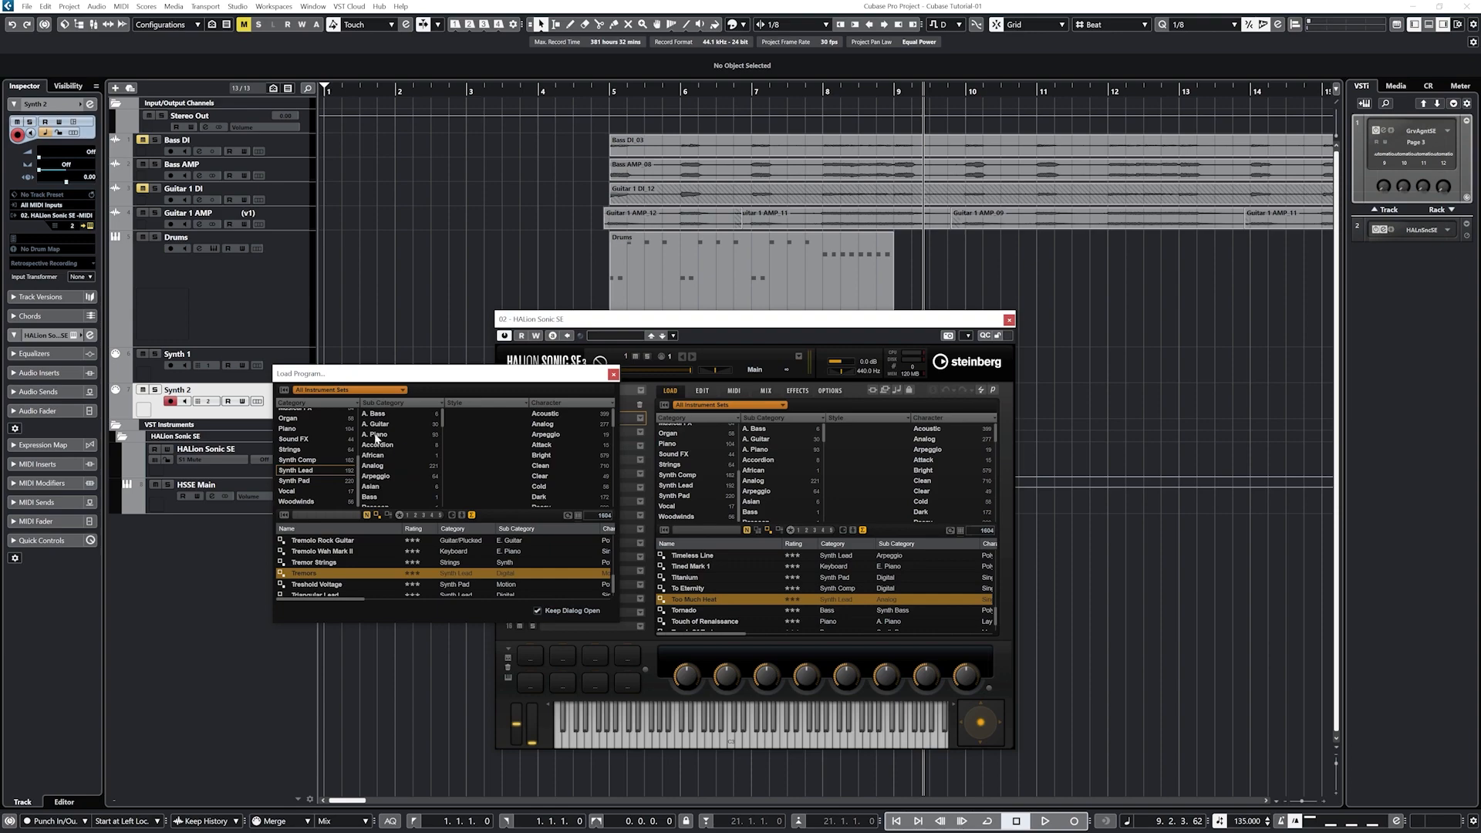
double_click(312, 575)
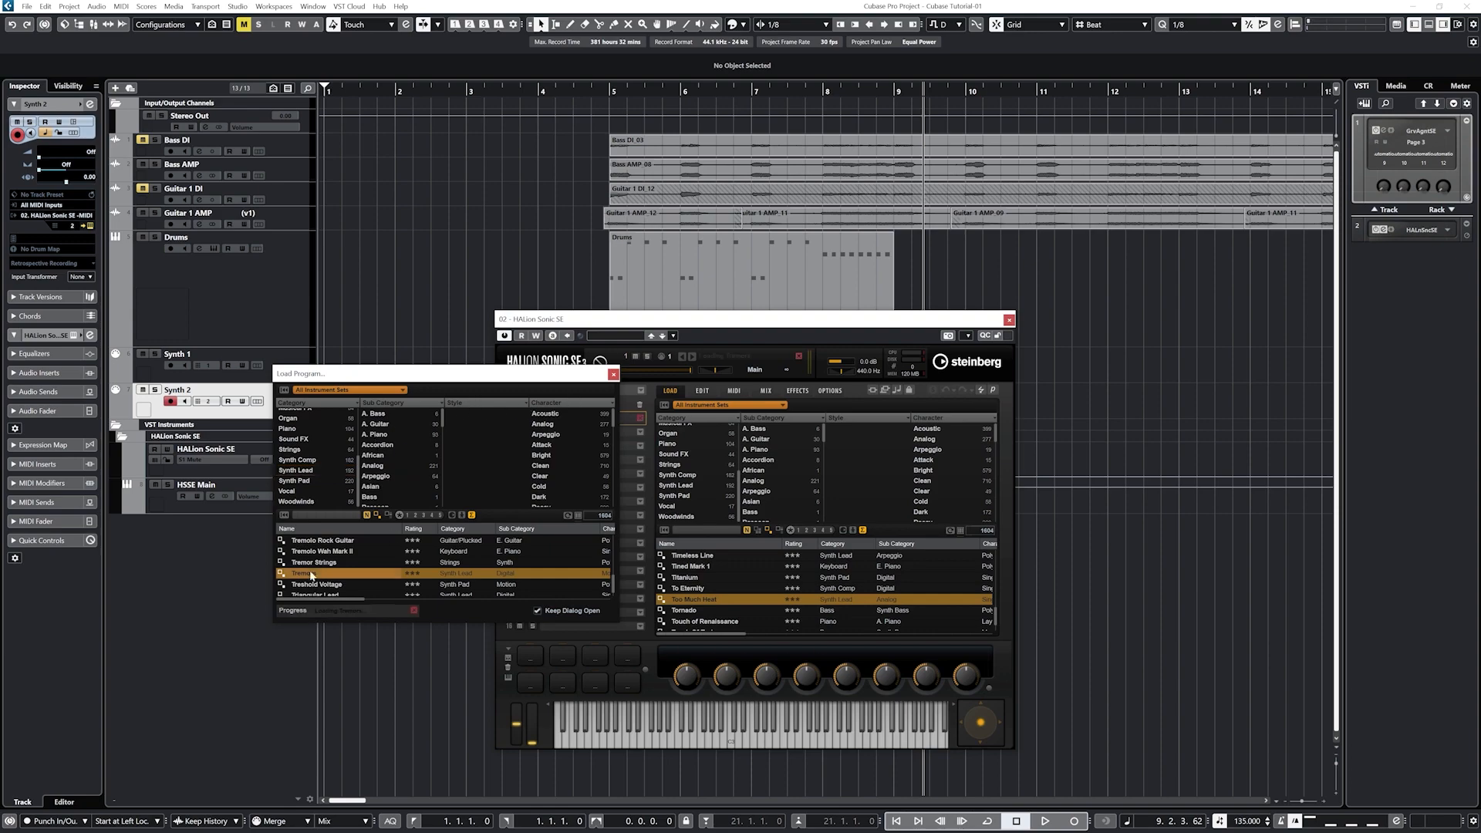
Step: Load Soft Slide from the Synth Pad programs into slot 2
left_click(613, 375)
left_click(639, 432)
scroll(412, 565, "up", 1)
scroll(411, 566, "up", 1)
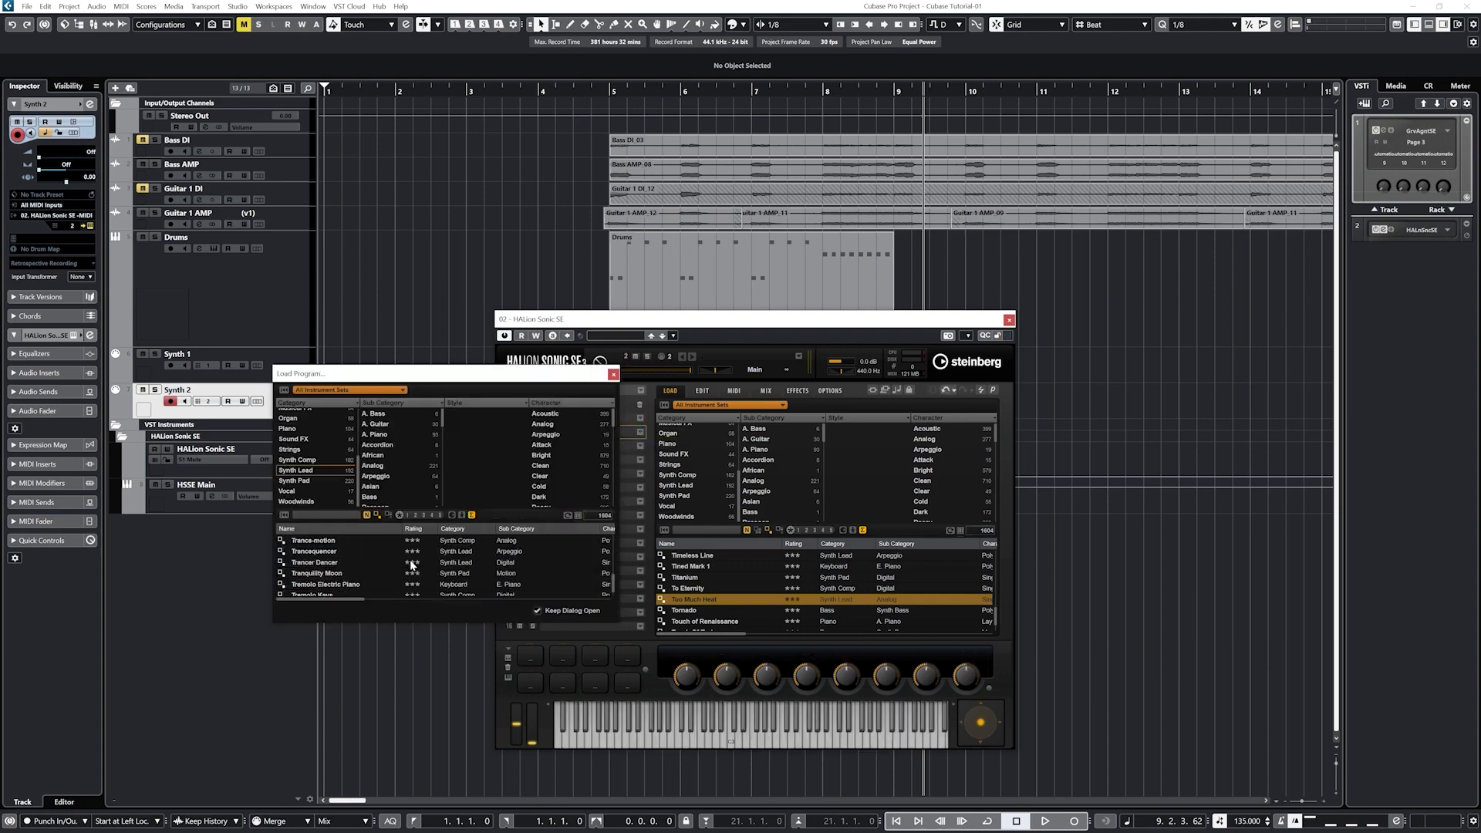
left_click(295, 481)
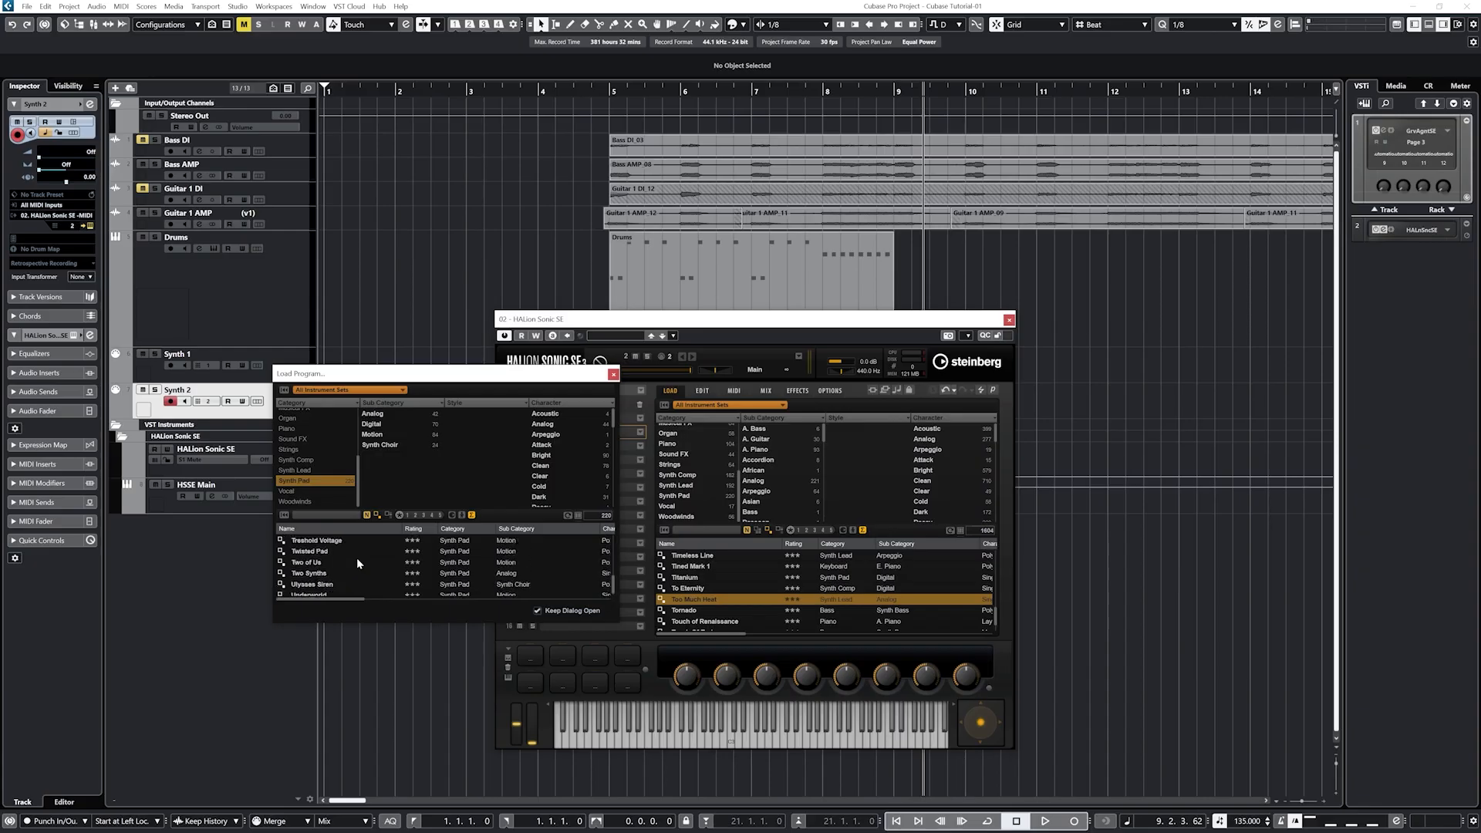
scroll(357, 558, "up", 5)
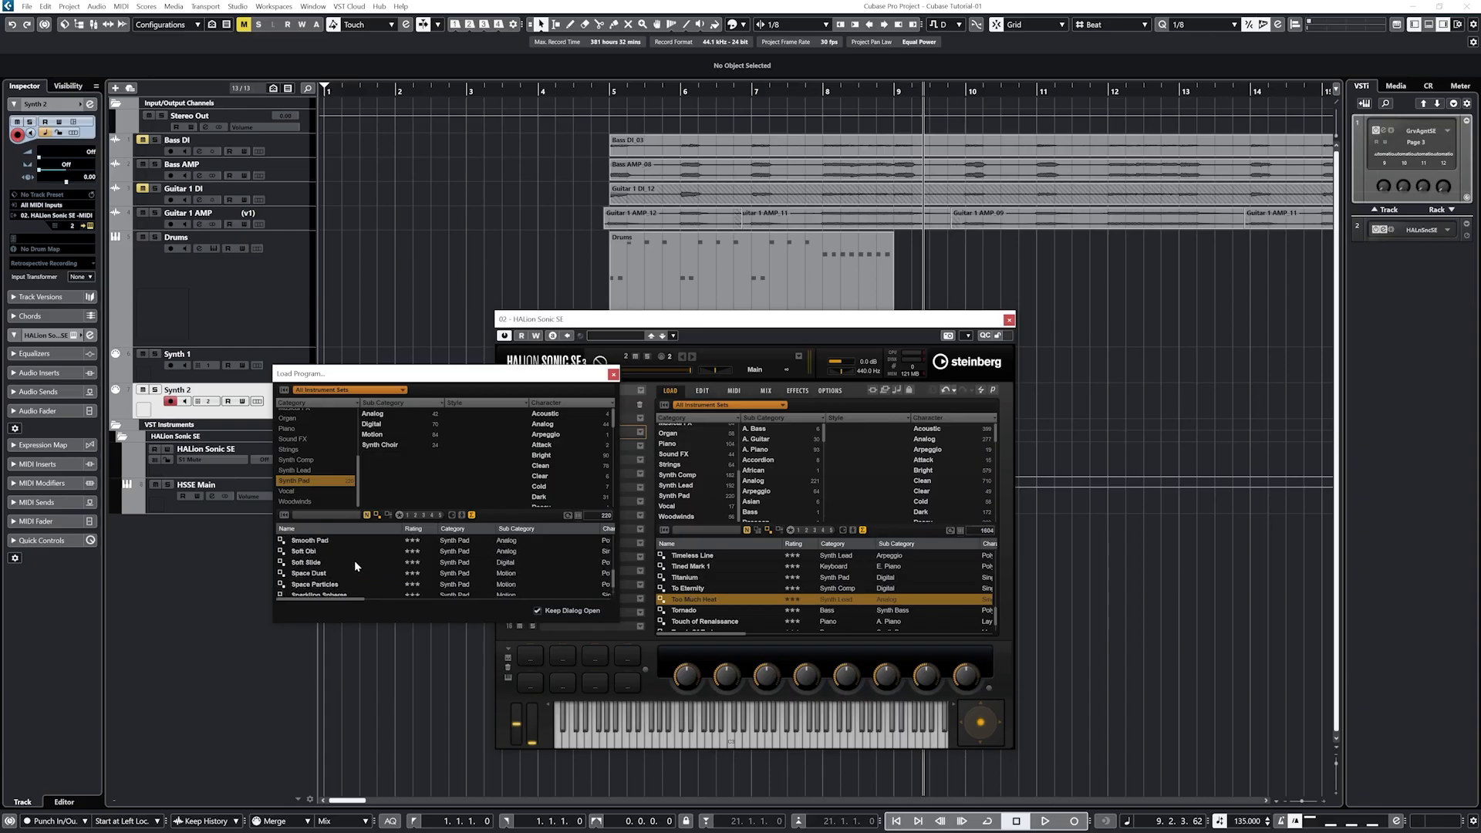
scroll(354, 562, "down", 1)
left_click(310, 564)
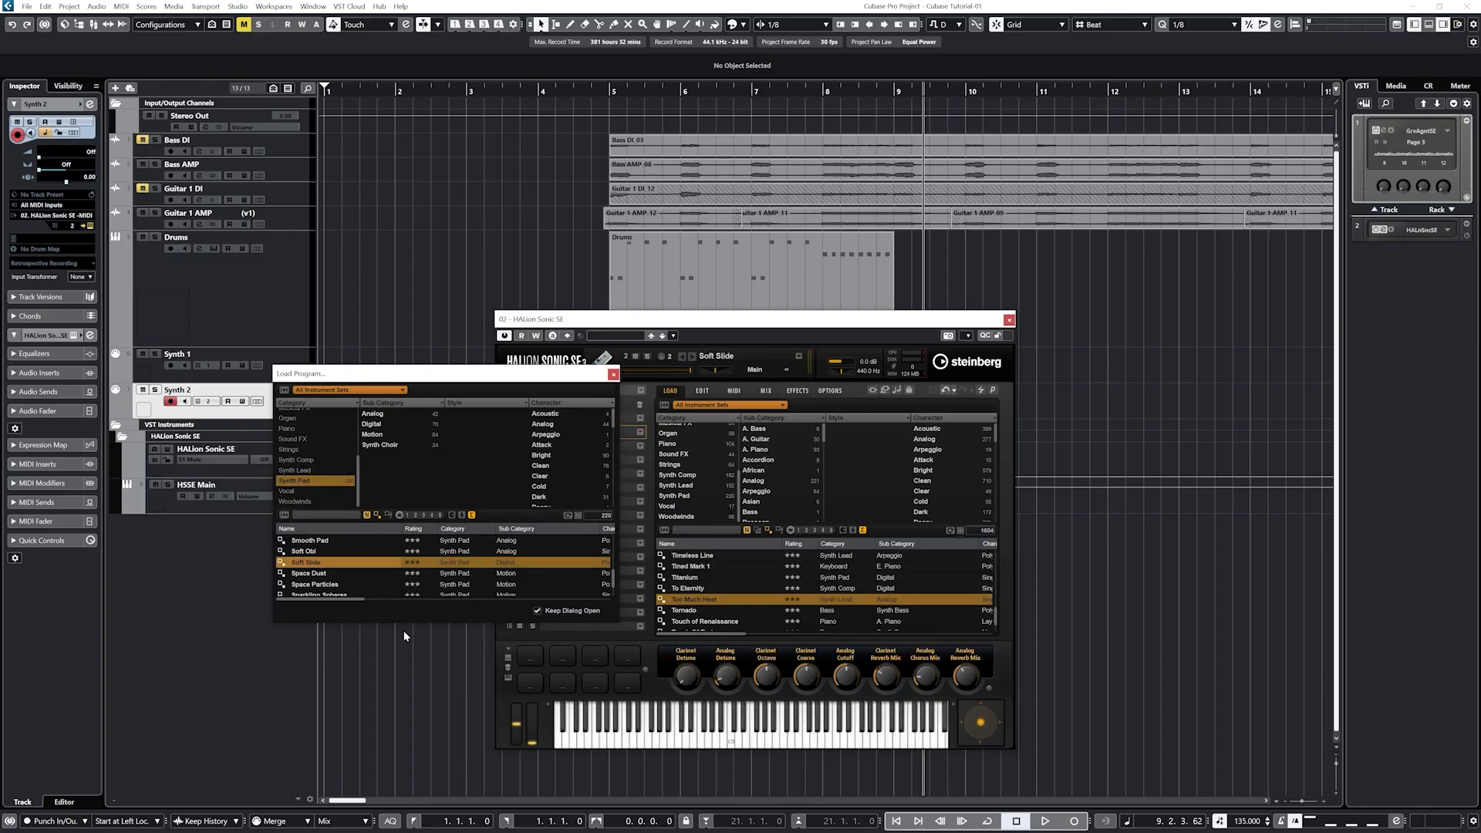
left_click(613, 376)
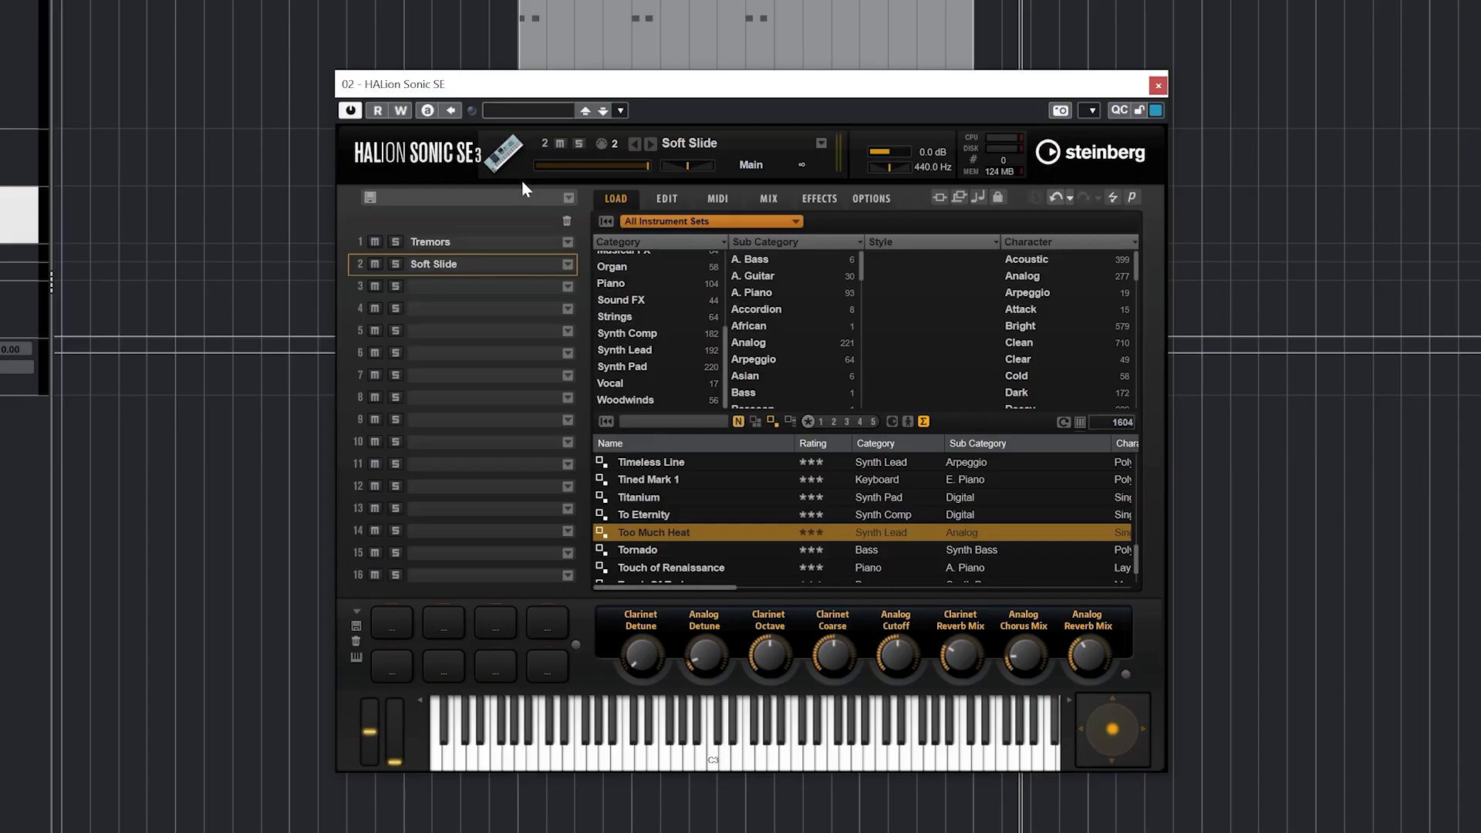
Step: Confirm HALion slot 1 uses MIDI channel 1 and slot 2 uses channel 2
left_click(714, 206)
left_click(611, 243)
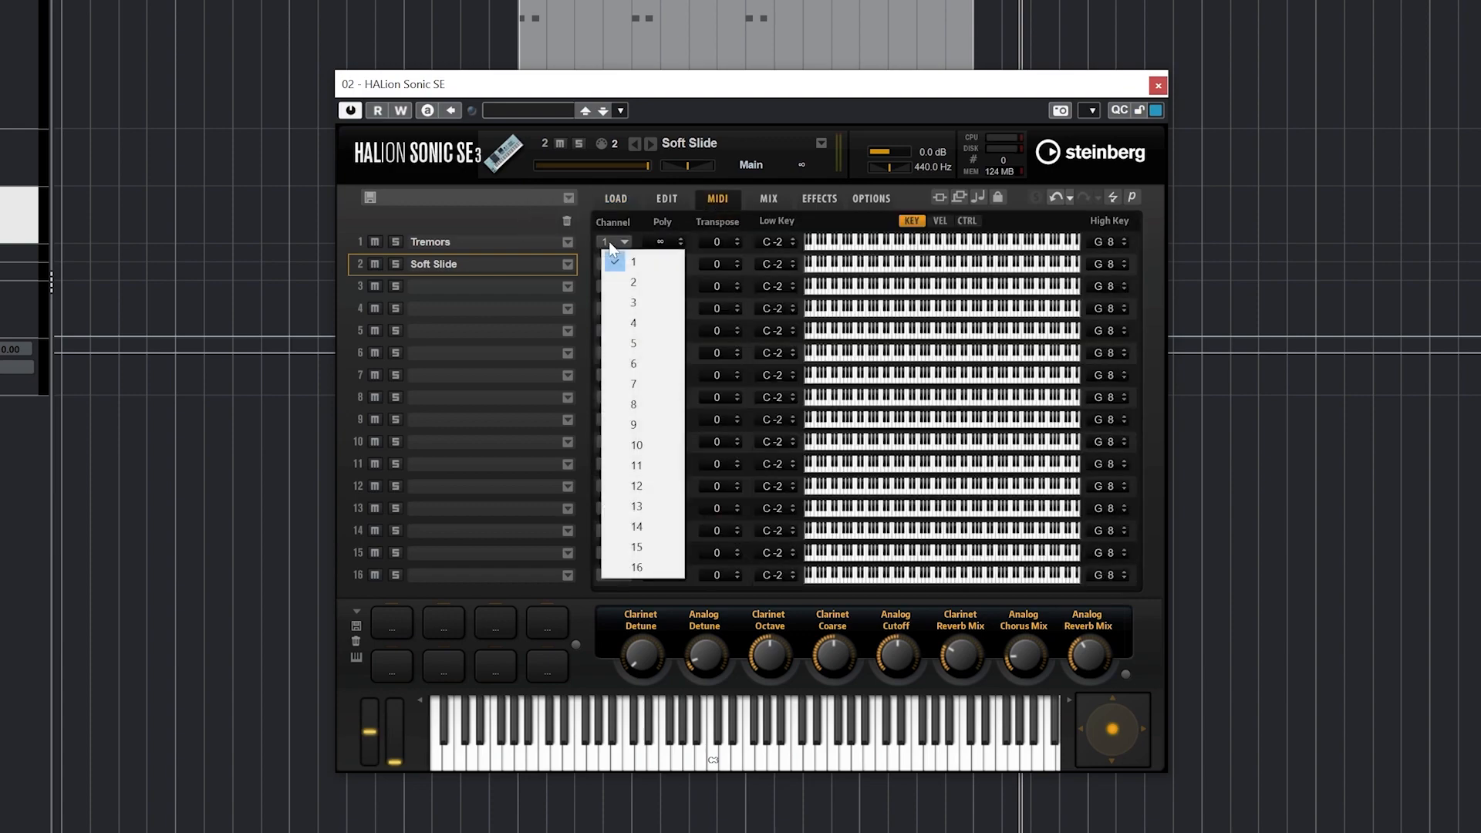
left_click(617, 262)
left_click(616, 265)
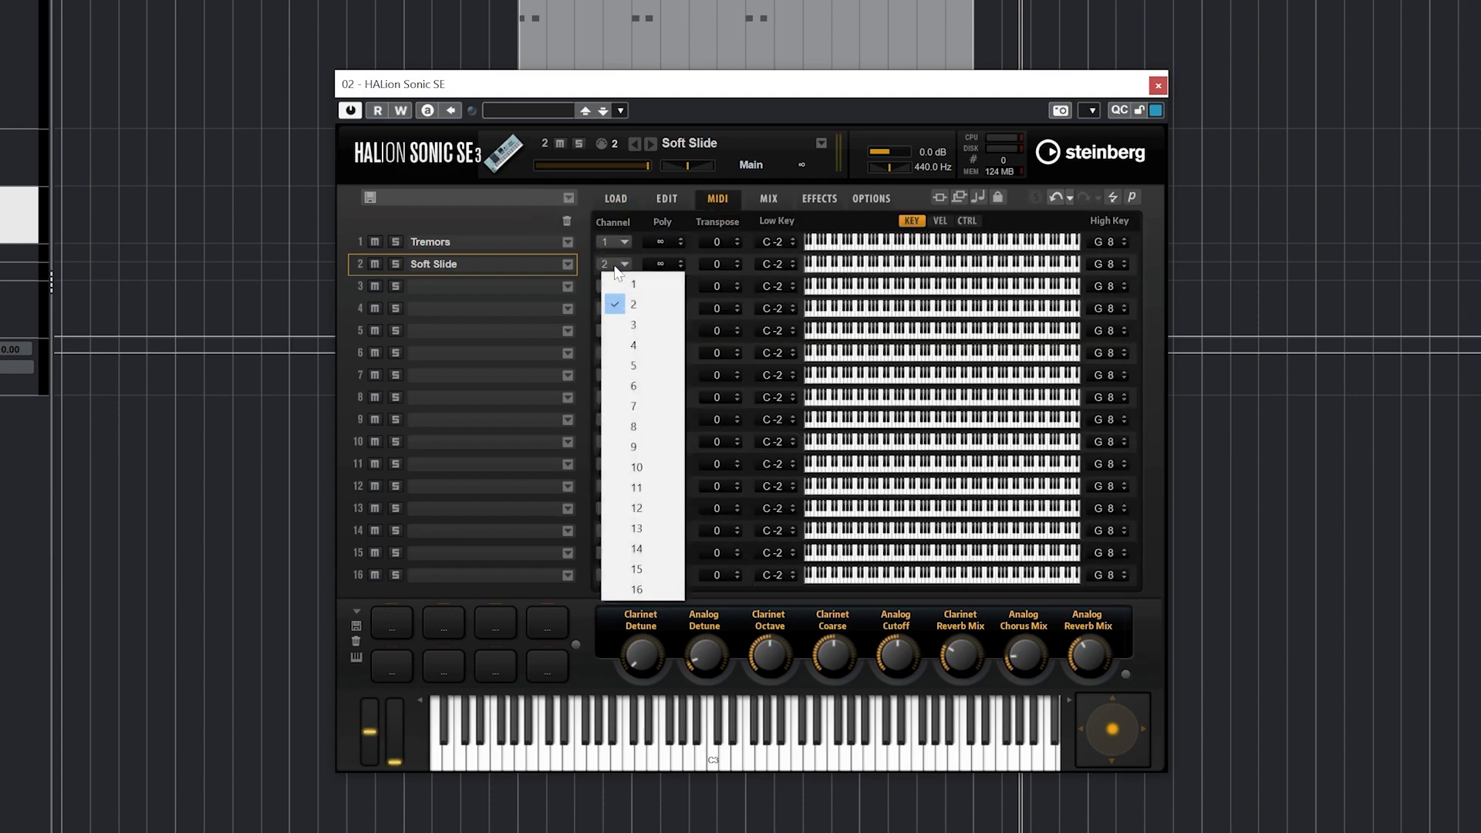
left_click(629, 304)
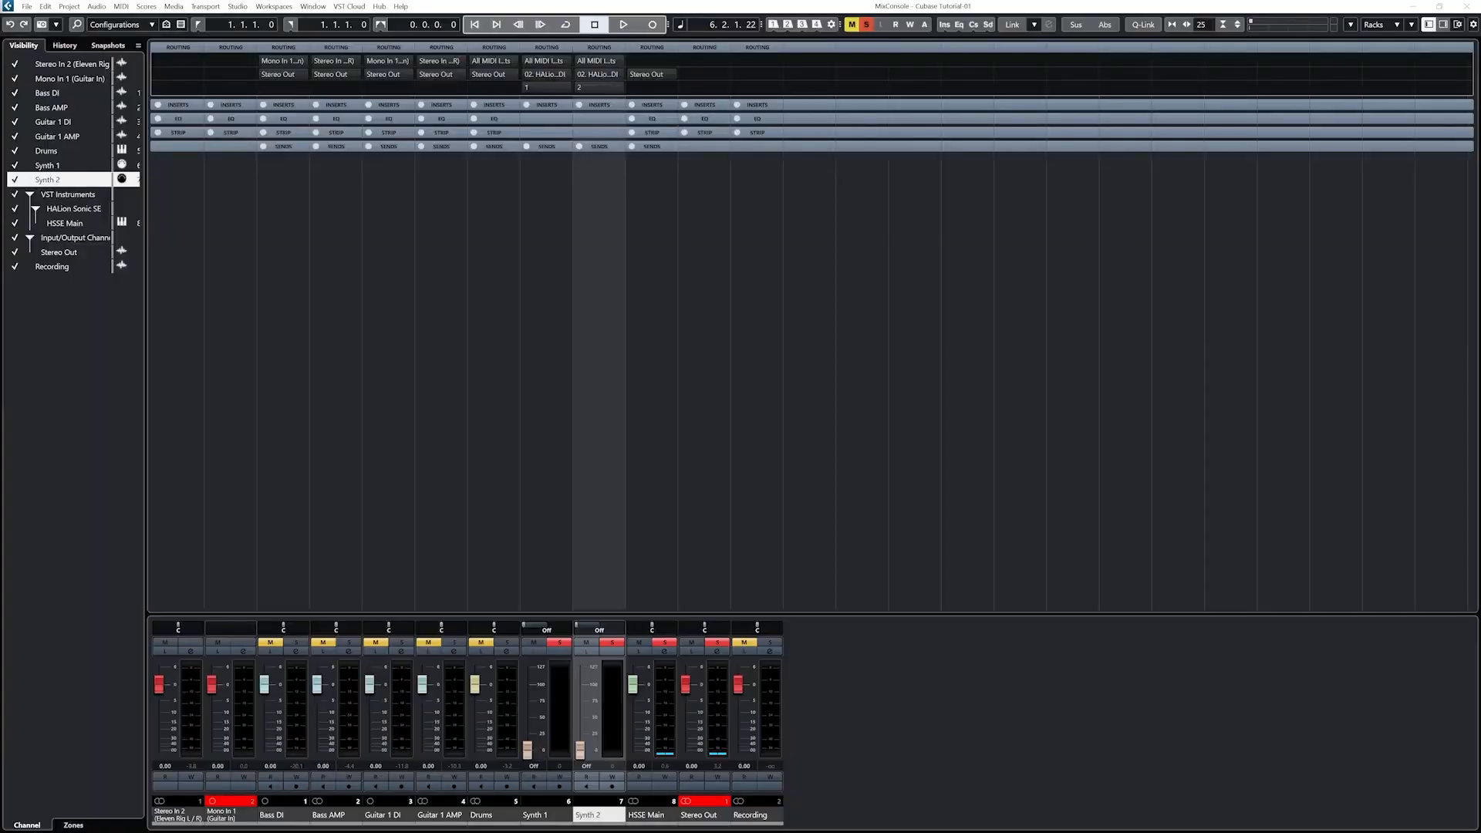
Step: Play the project, then jump back to the previous marker
left_click(621, 24)
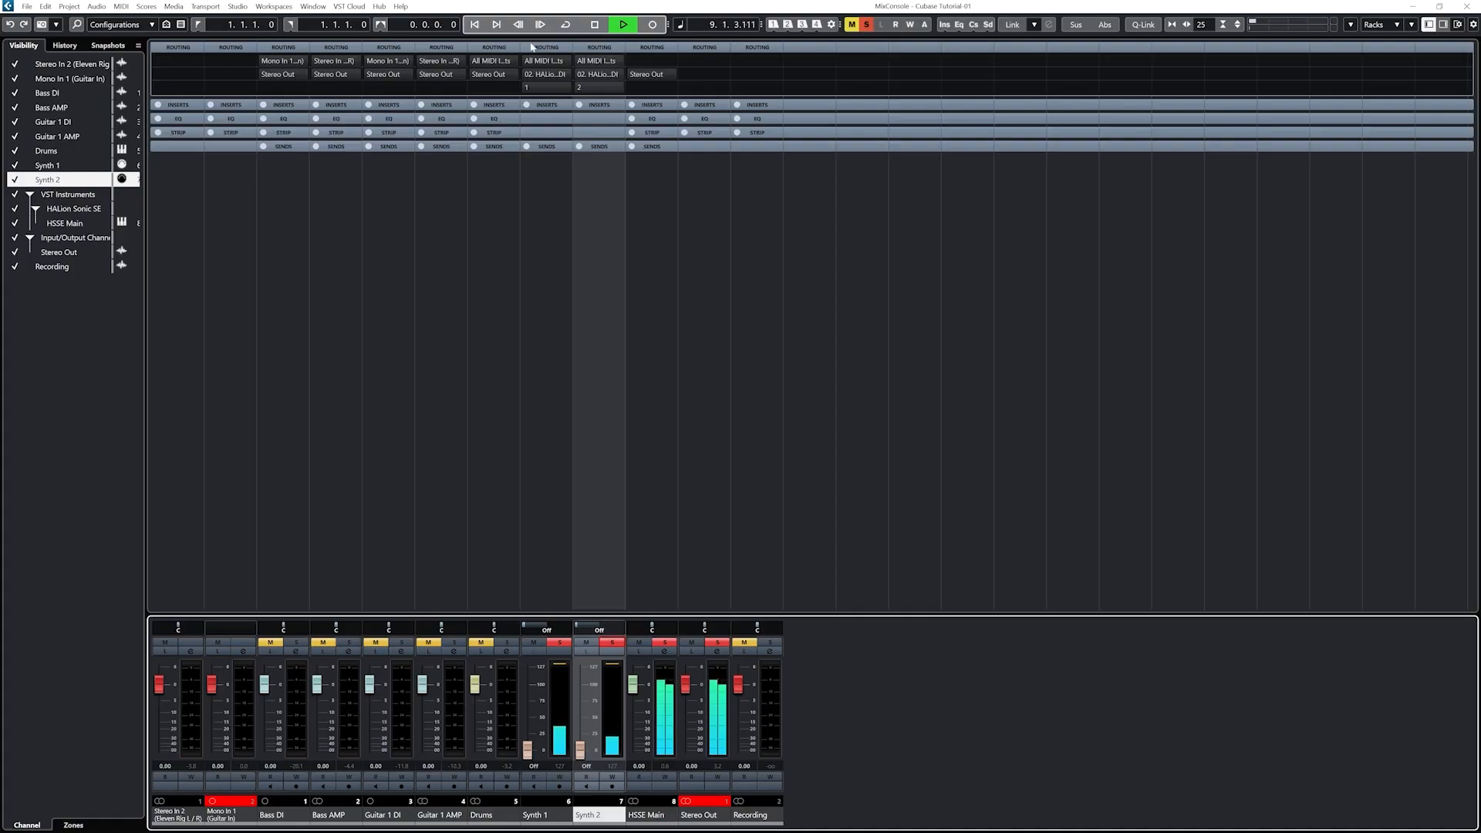
left_click(476, 26)
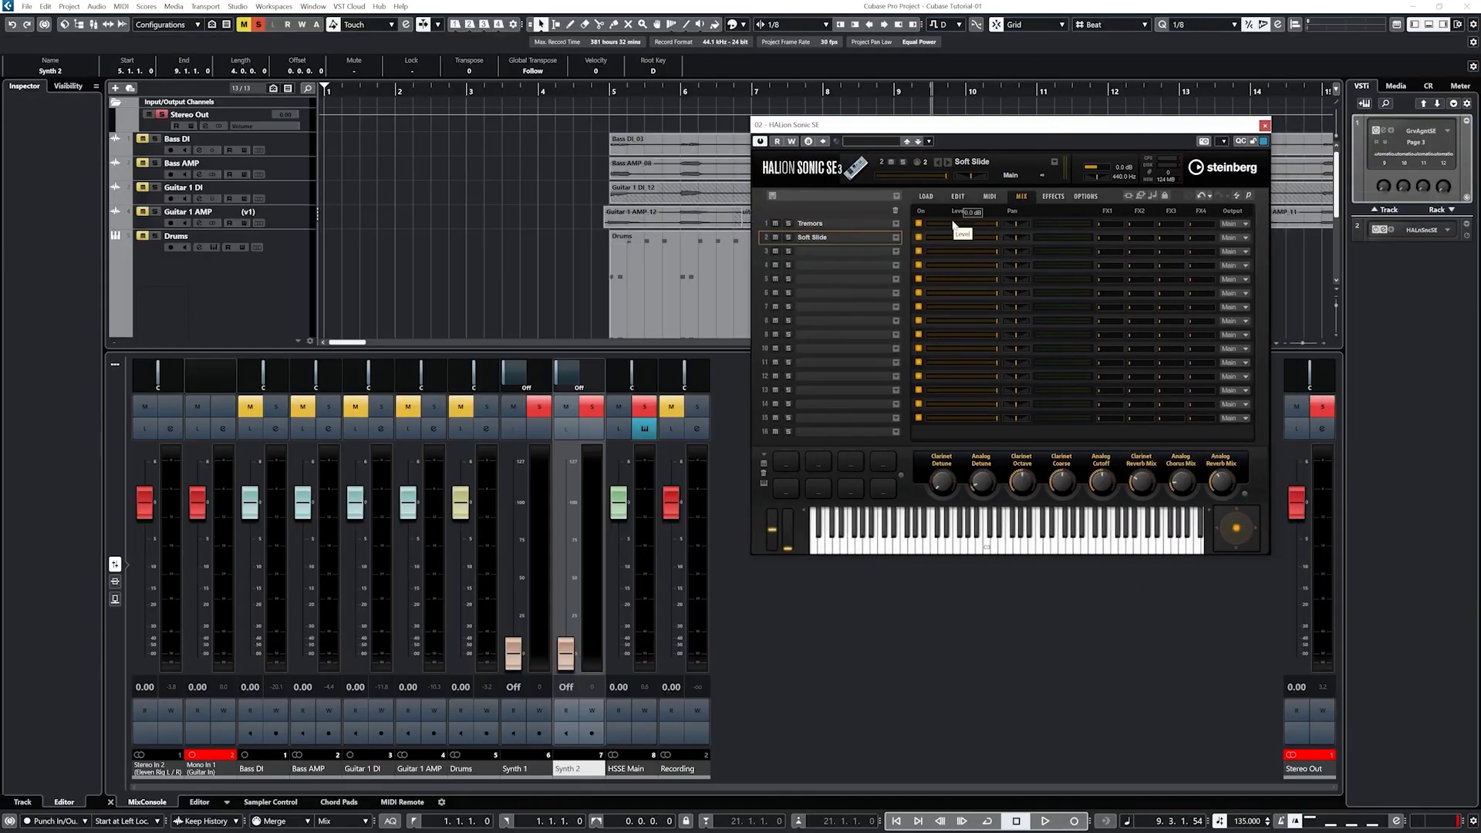
Step: Keep HALion slot 1 on Main and route slot 2 to Out 2
left_click(1231, 224)
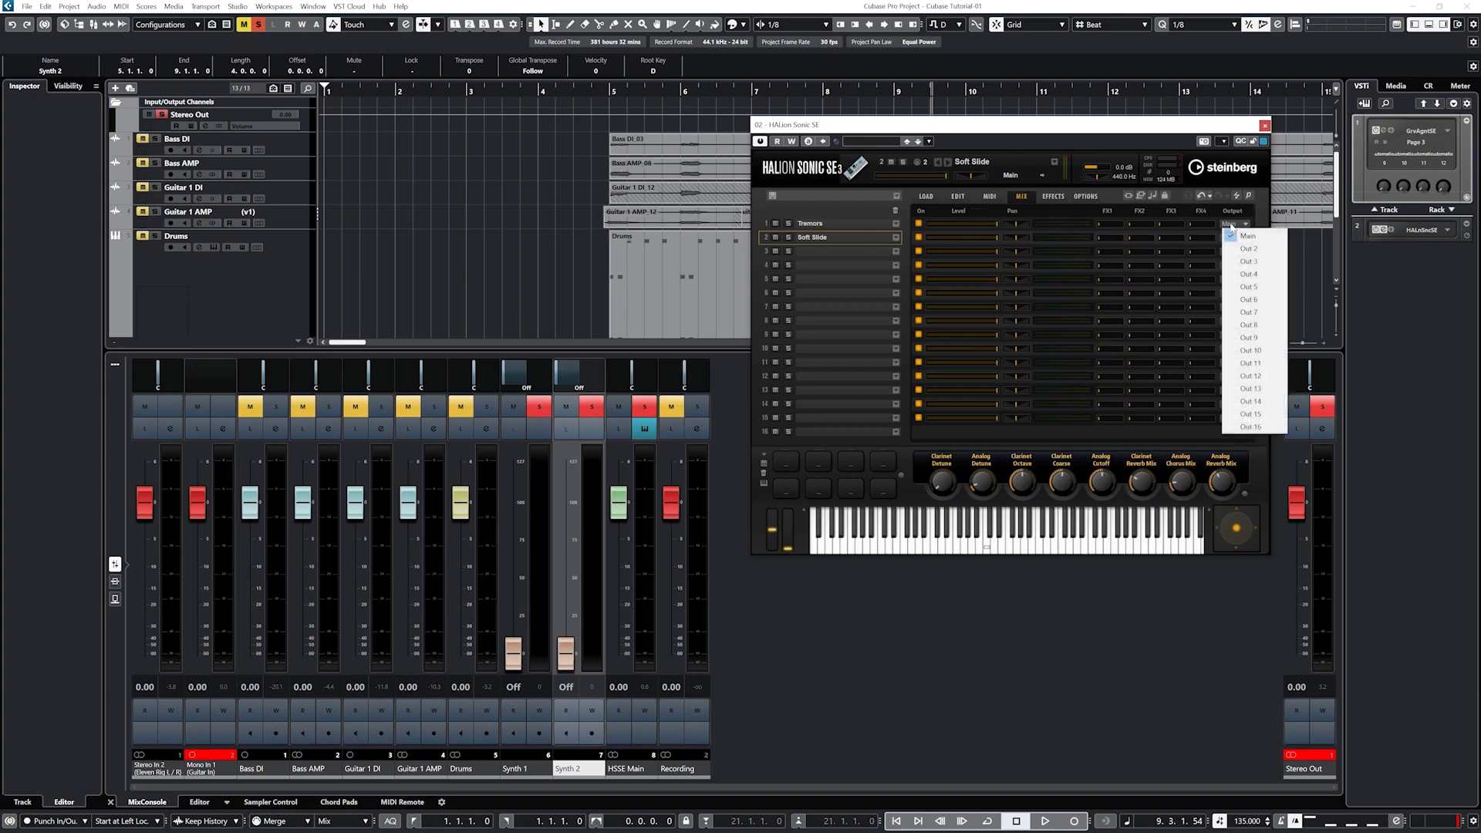
left_click(1231, 229)
left_click(1232, 238)
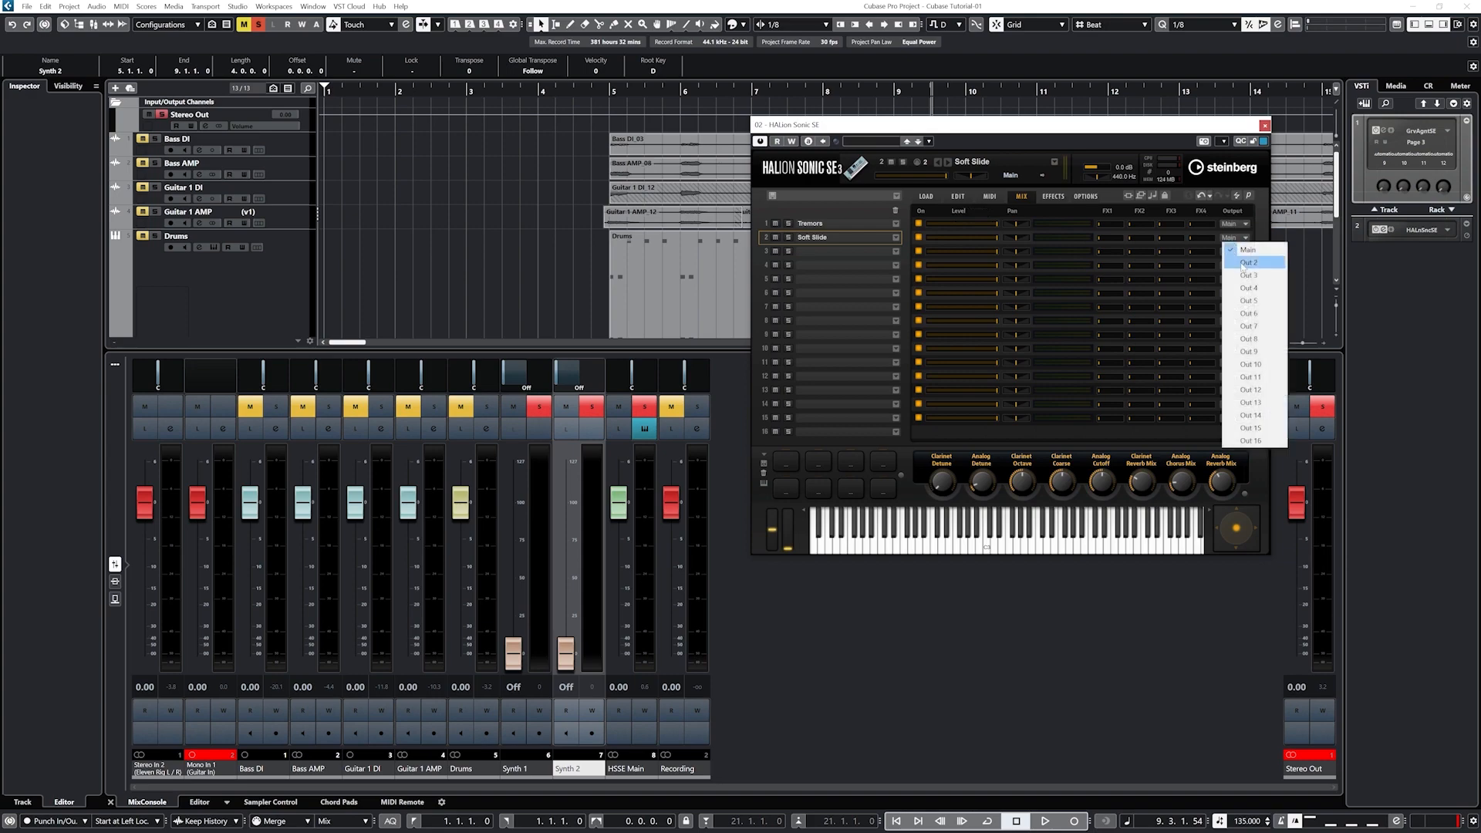
left_click(1244, 264)
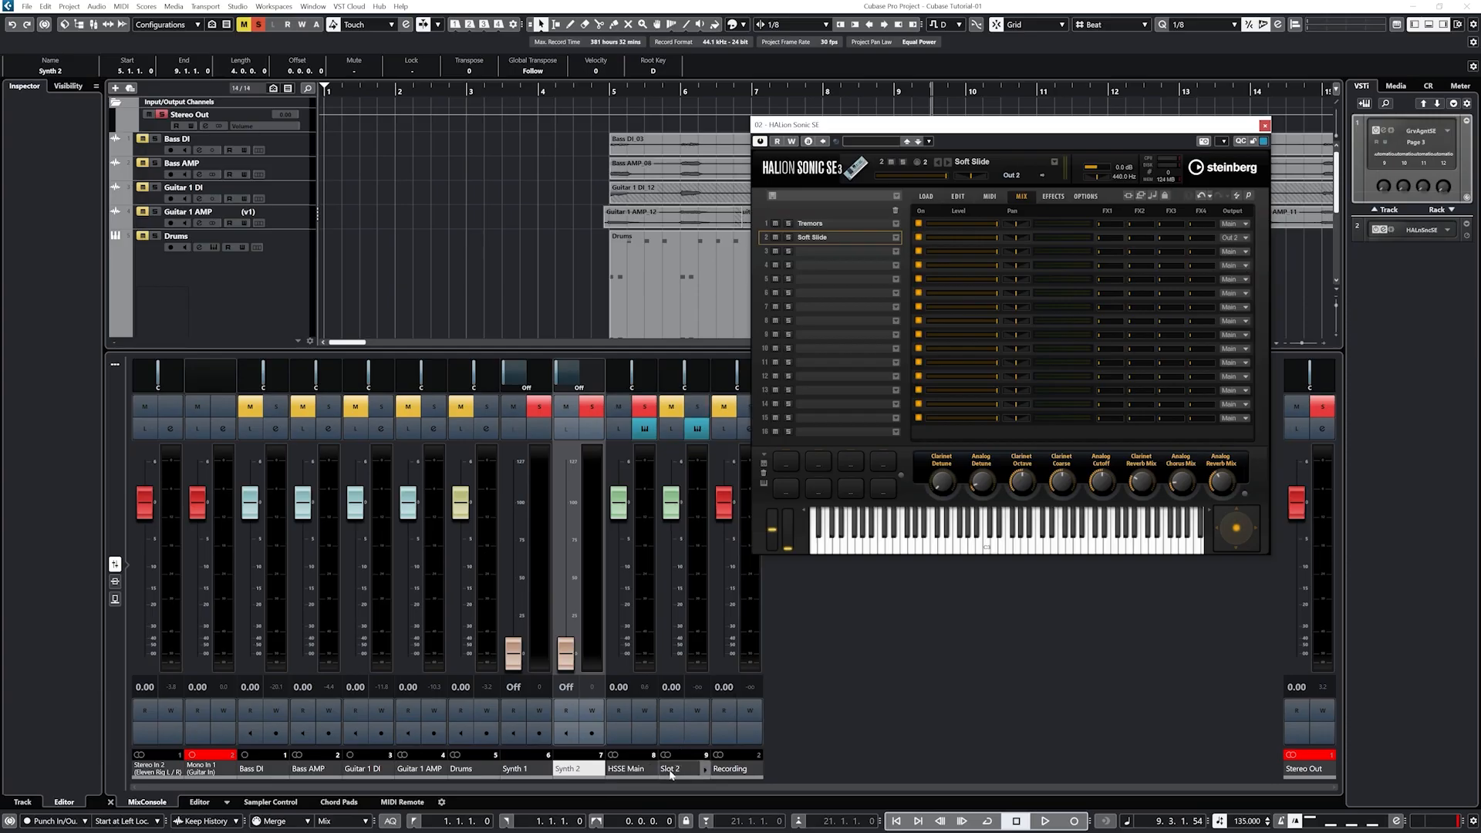
Step: Rename the HALion mixer channels HSSE 1 and HSSE 2, then solo HSSE 2
double_click(624, 770)
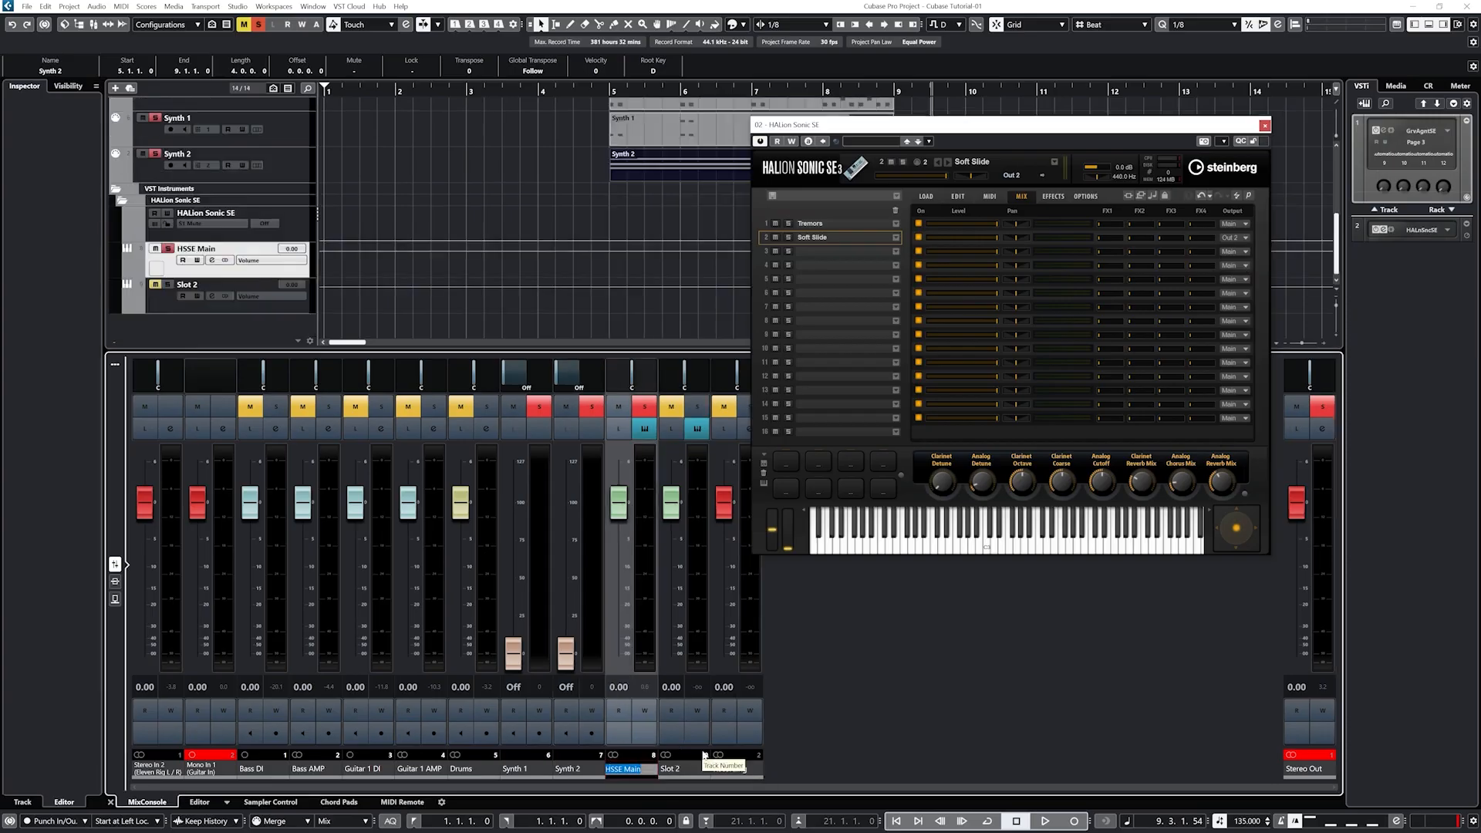
type("HSSE 1")
key("Return")
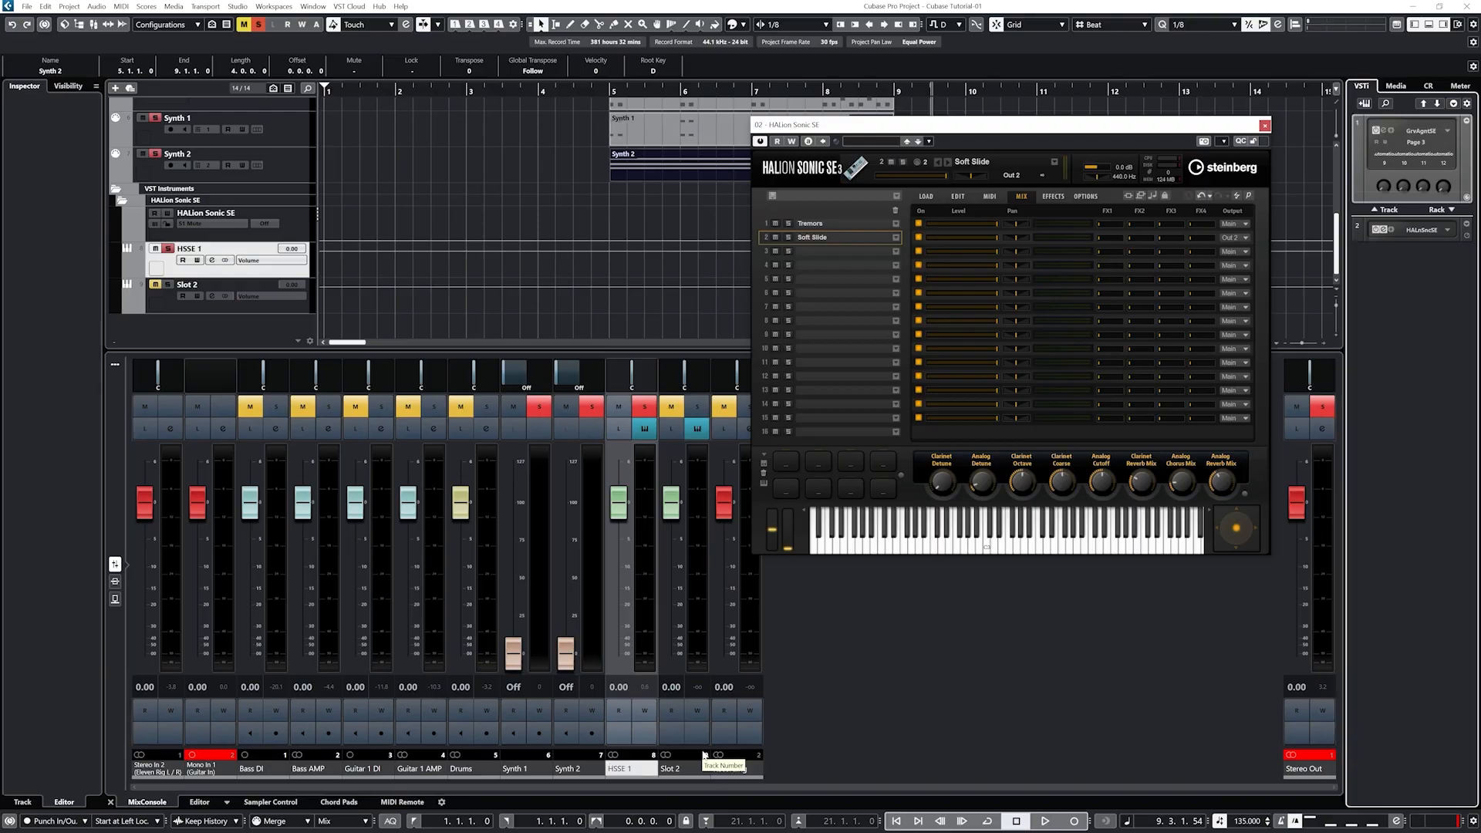
left_click(683, 775)
double_click(683, 771)
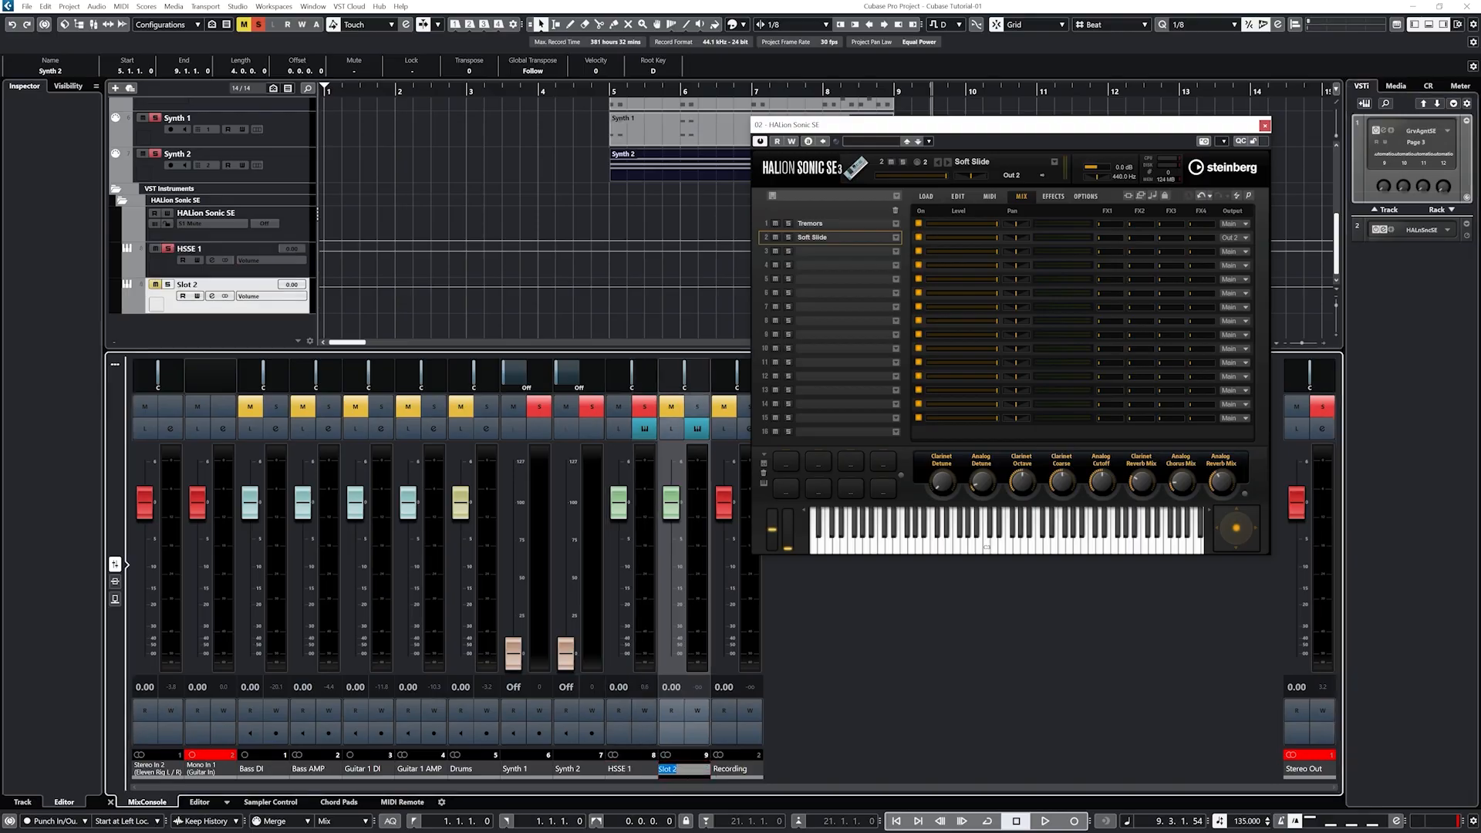
type("HSSE 2")
key("Return")
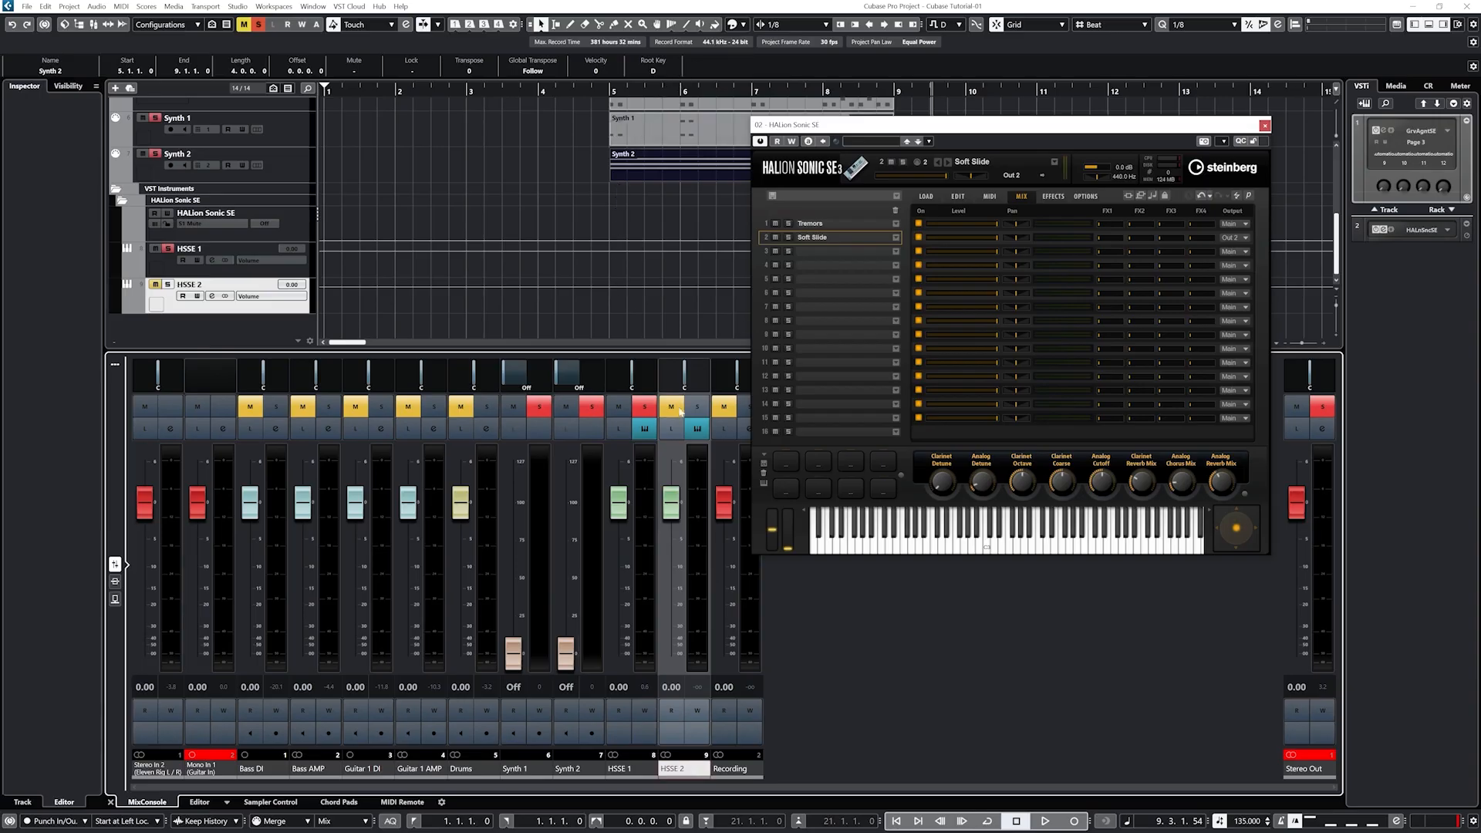
left_click(697, 407)
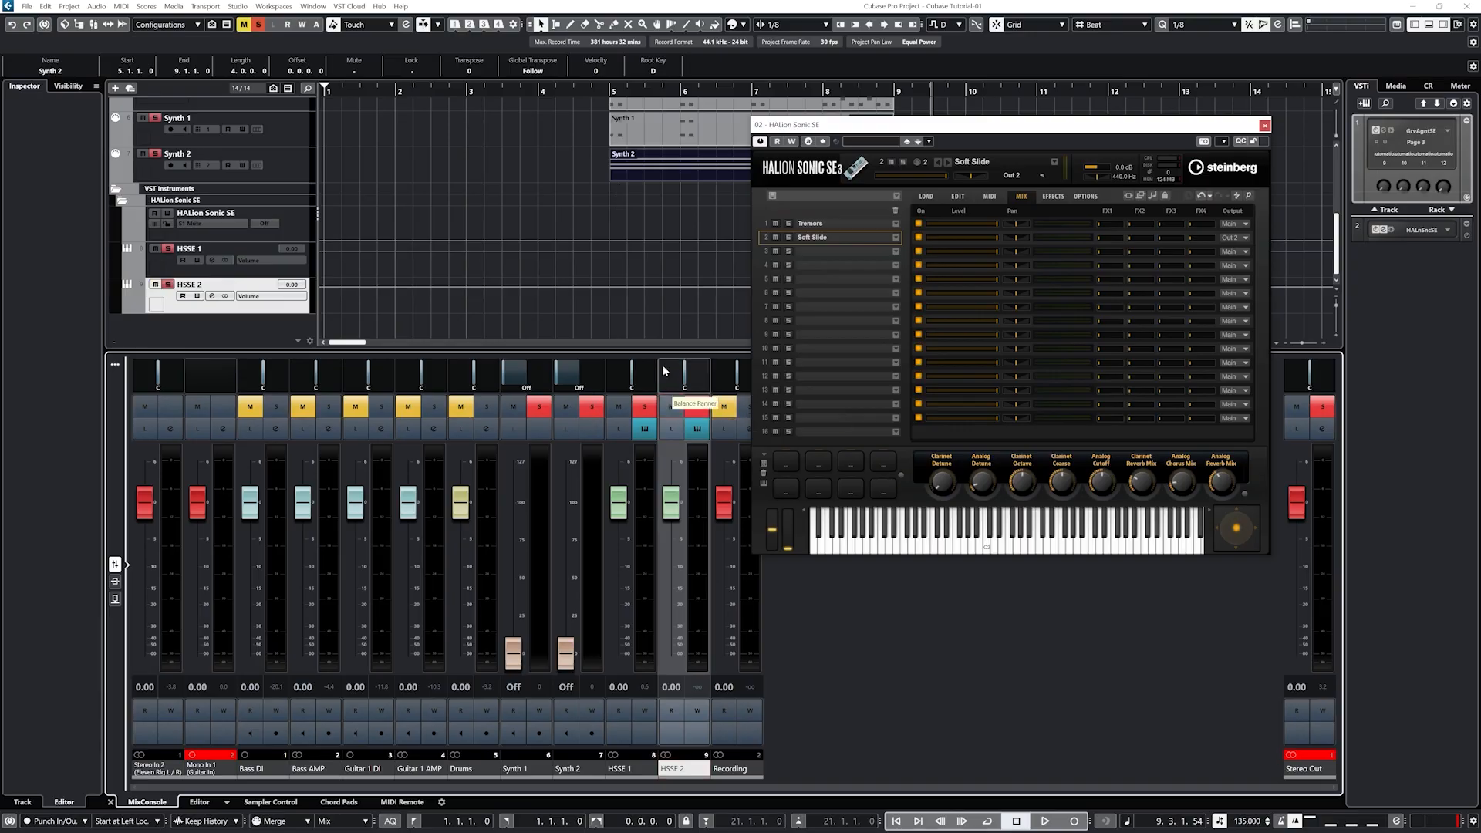